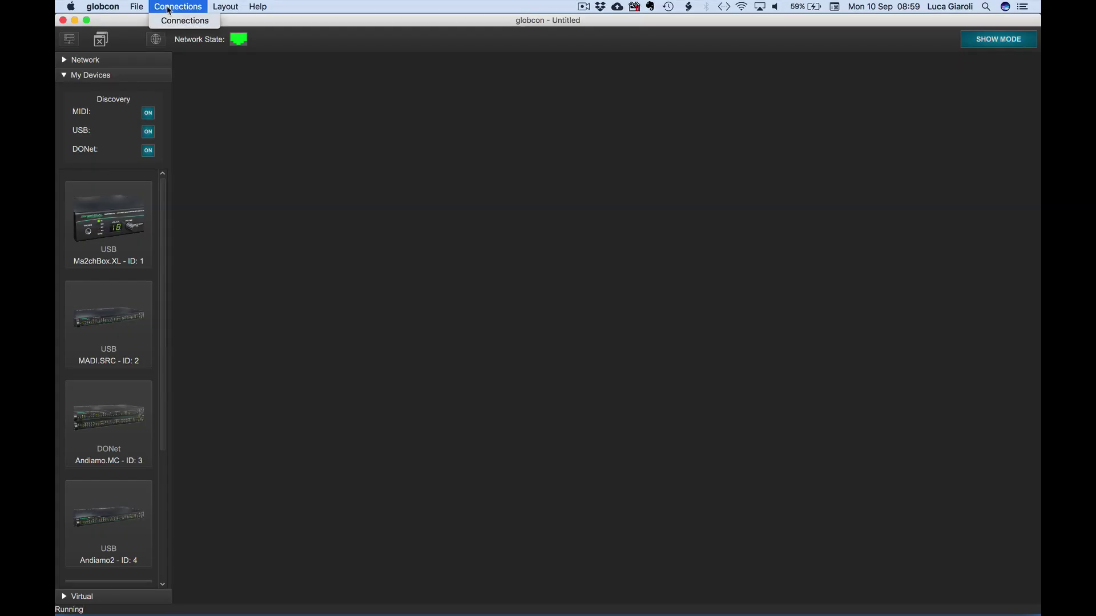
- Add a DirectOut MIDI connection with YAMAHA UX16 as both MIDI input and MIDI output, and close the connection settings
left_click(172, 22)
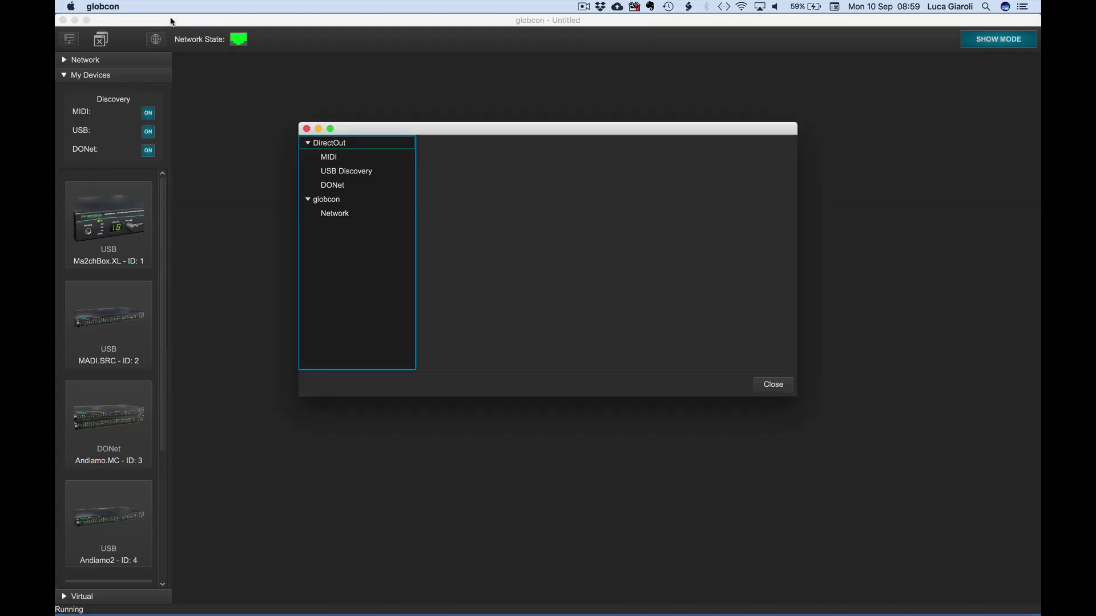
left_click(326, 159)
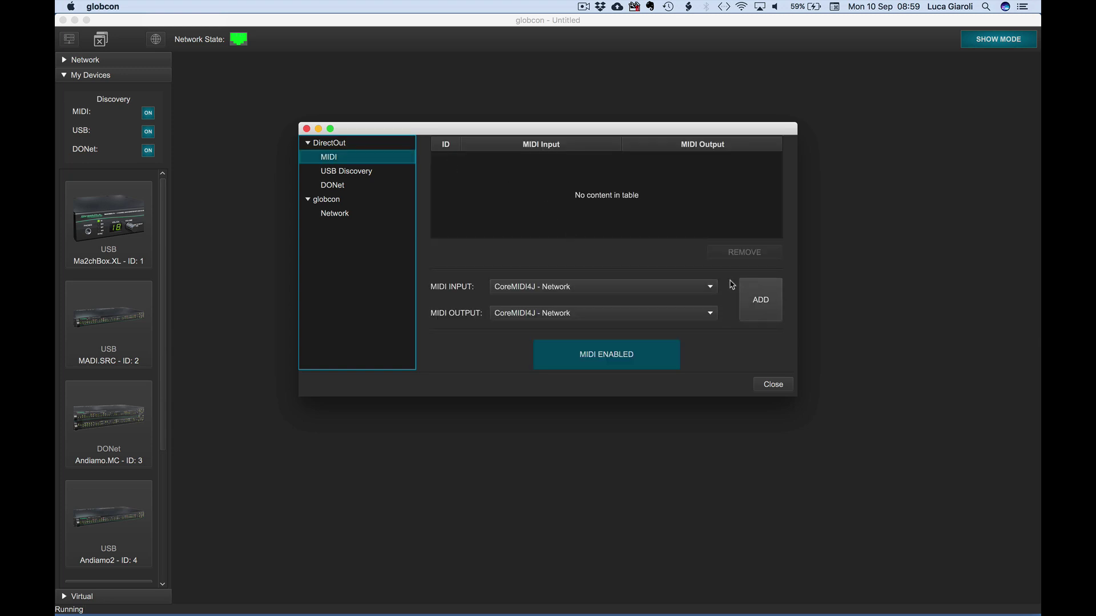
left_click(710, 287)
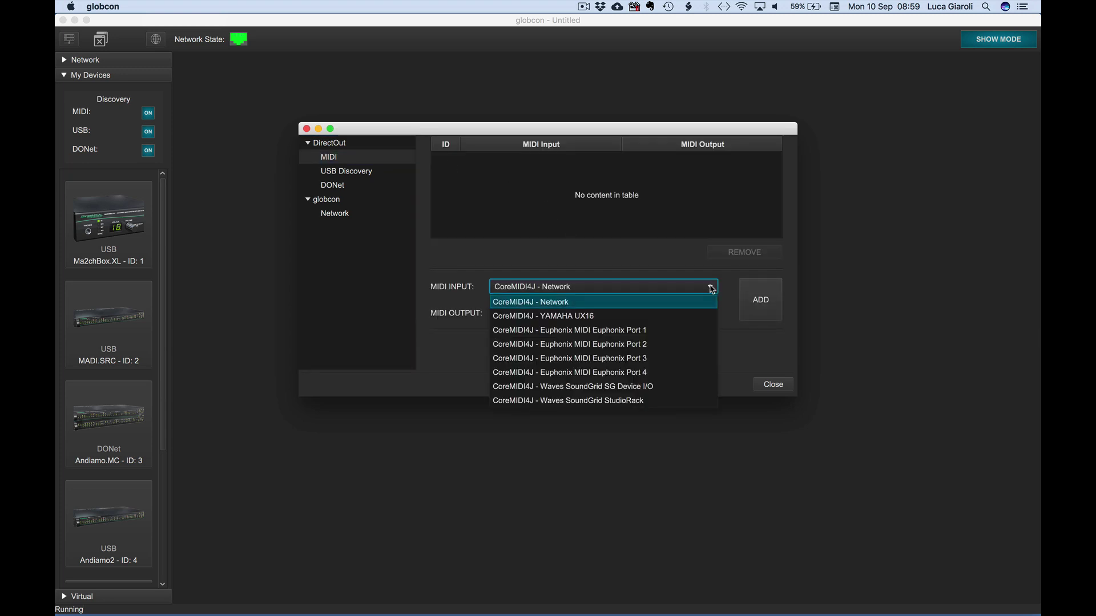
left_click(702, 315)
left_click(705, 316)
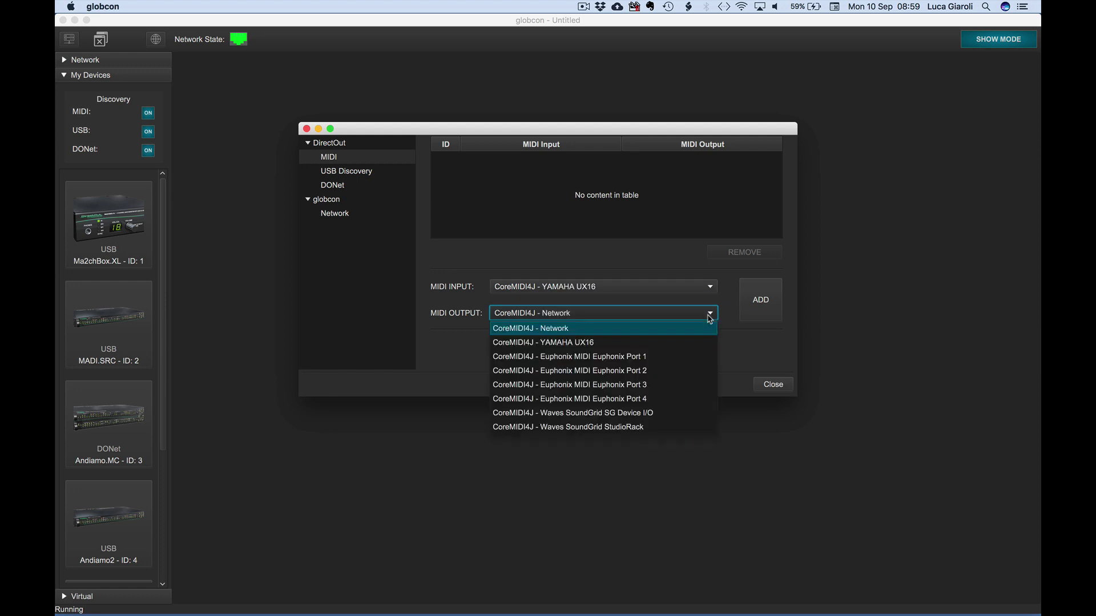
left_click(694, 346)
left_click(759, 308)
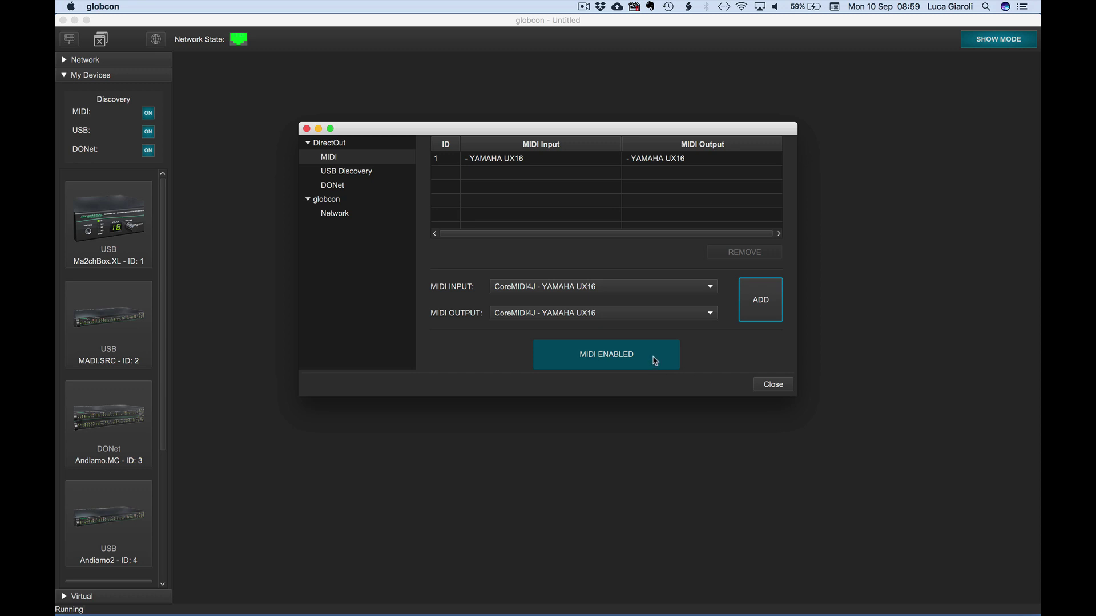
left_click(774, 386)
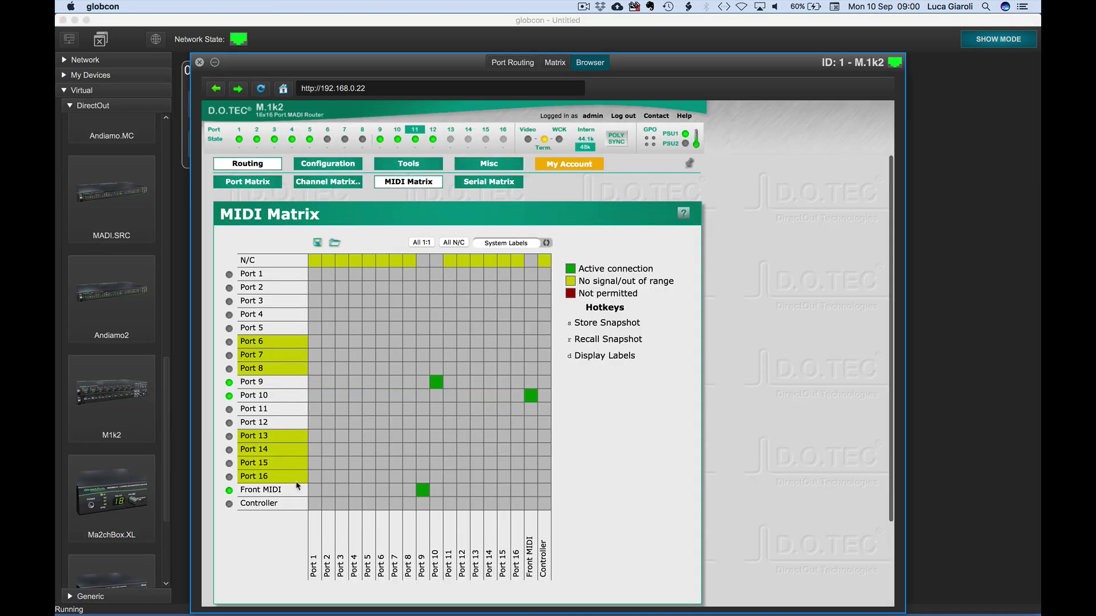
- Review the Front MIDI to Port 9 and Port 9 to Port 10 connections in the M.1k2's MIDI matrix
left_click(423, 491)
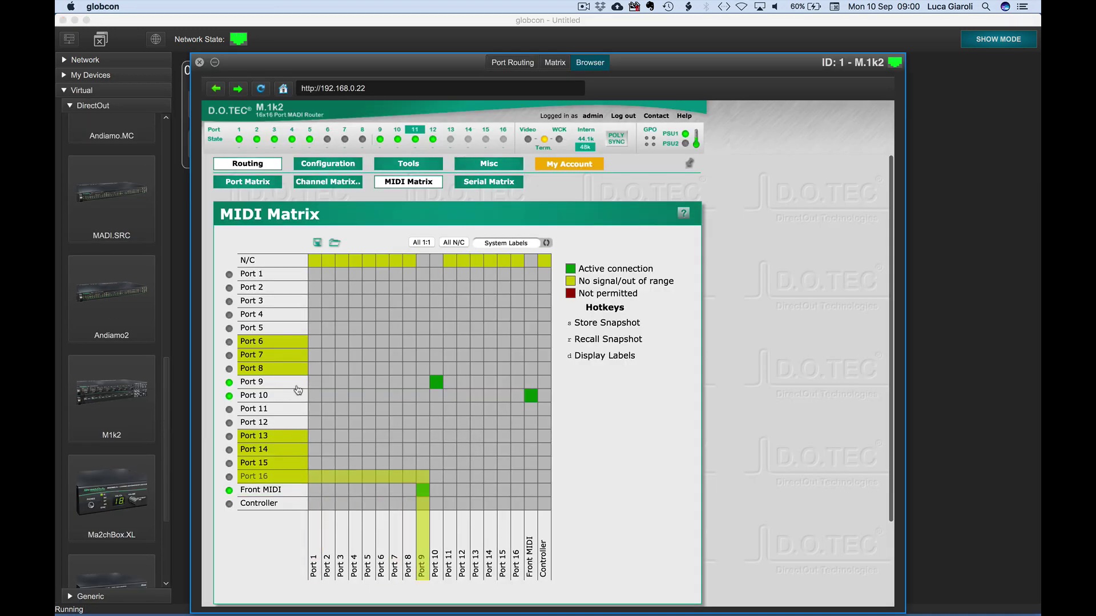
left_click(435, 384)
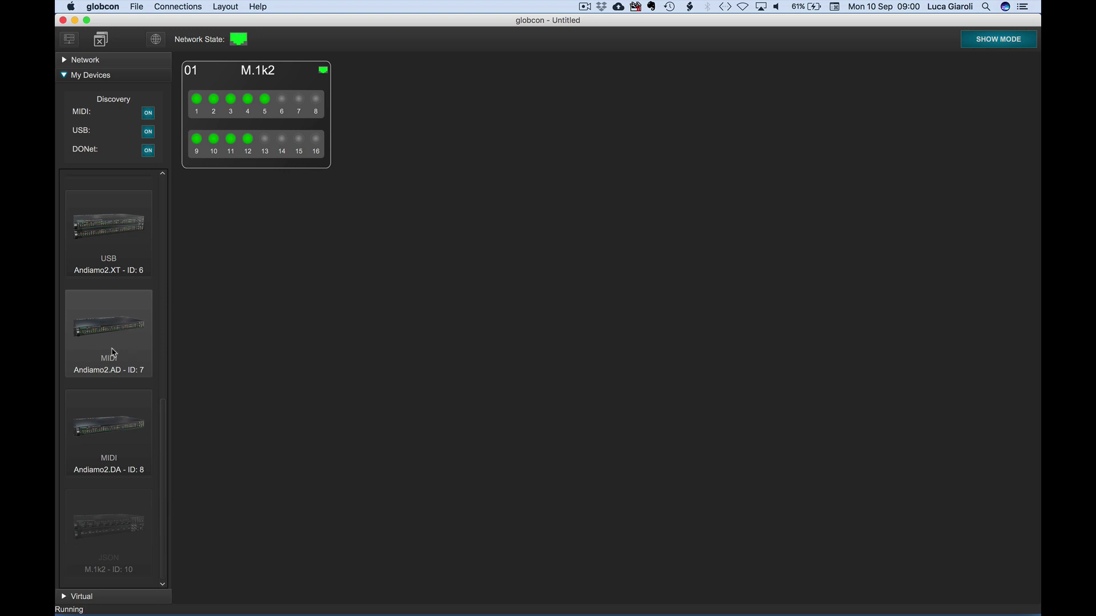
- Add the discovered MIDI devices Andiamo2.AD and Andiamo2.DA to the workspace
left_click(117, 429)
double_click(109, 327)
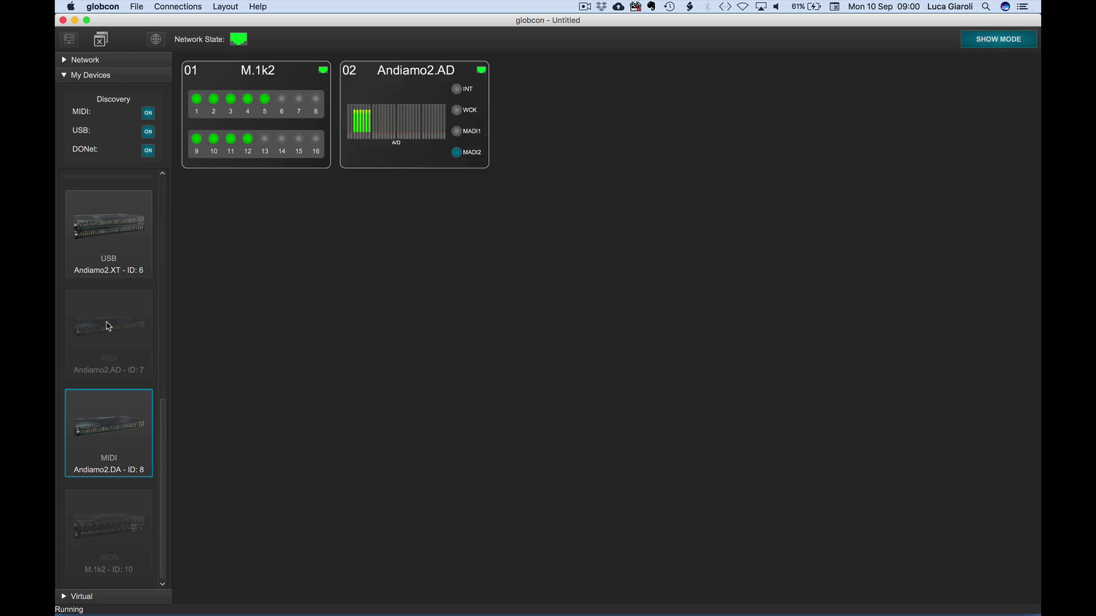
double_click(116, 423)
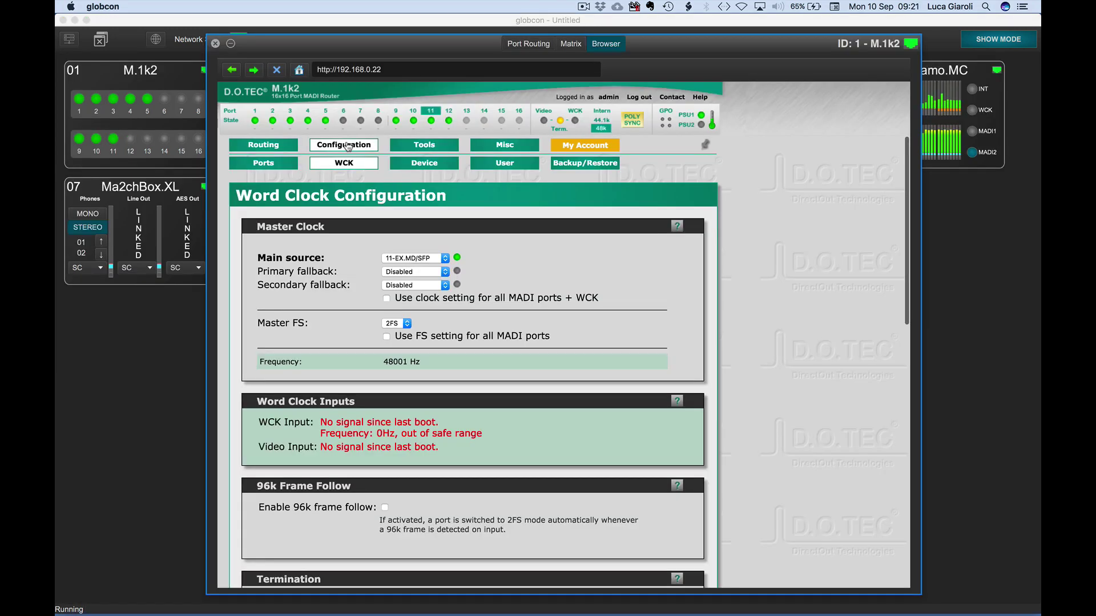
- Open the Device page of the M.1k2's configuration
left_click(403, 165)
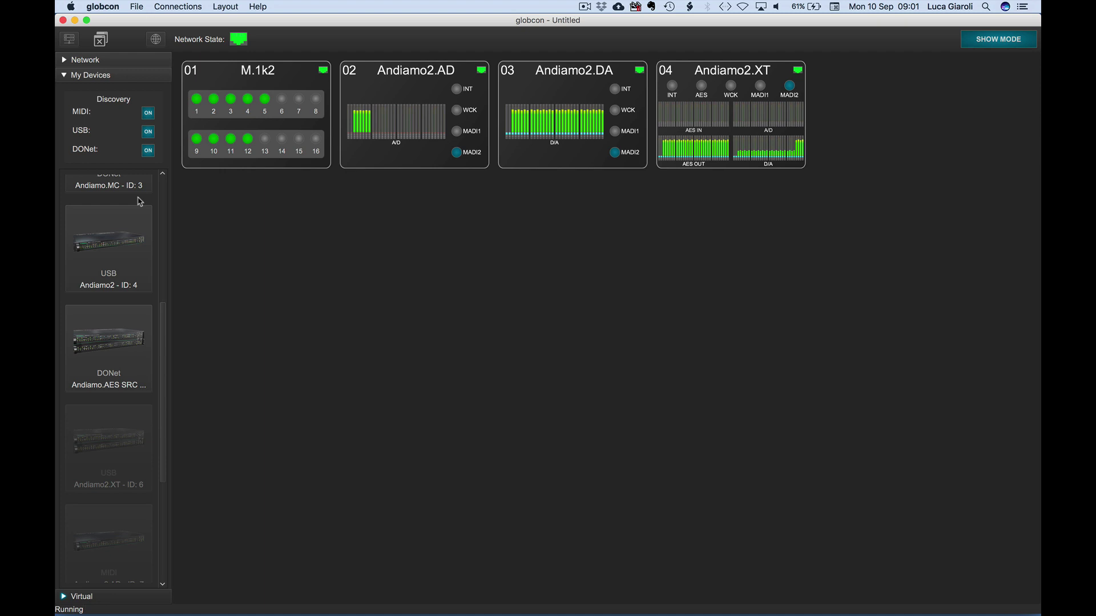
- Add the discovered devices Andiamo.AES SRC, Andiamo.MC, Ma2chBox.XL, MADI.SRC and Andiamo2 to the workspace
left_click(110, 370)
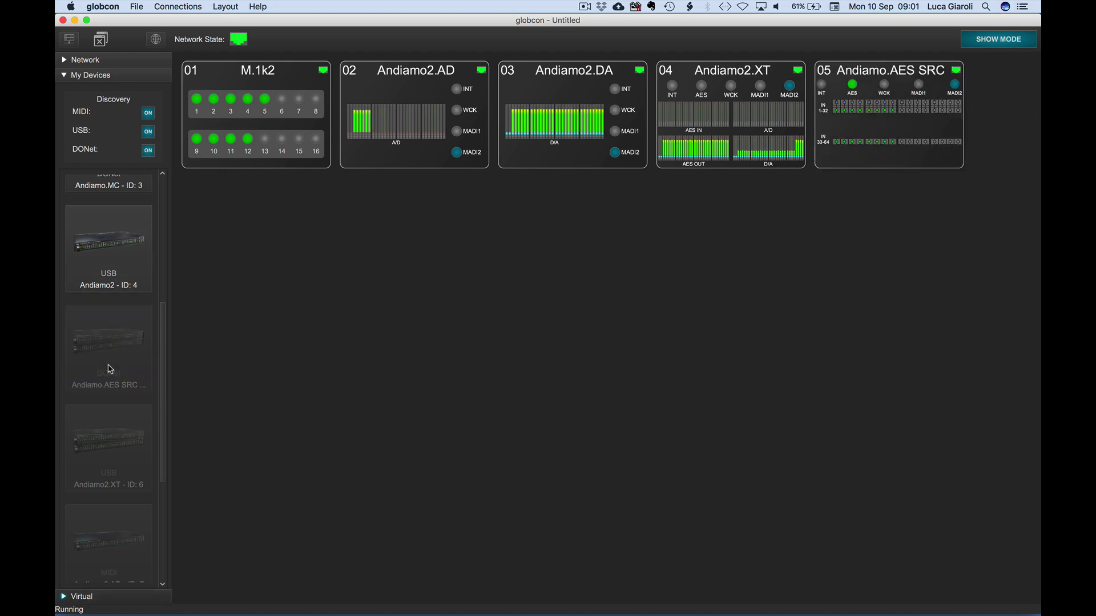
scroll(110, 365, "up", 3)
left_click(103, 259)
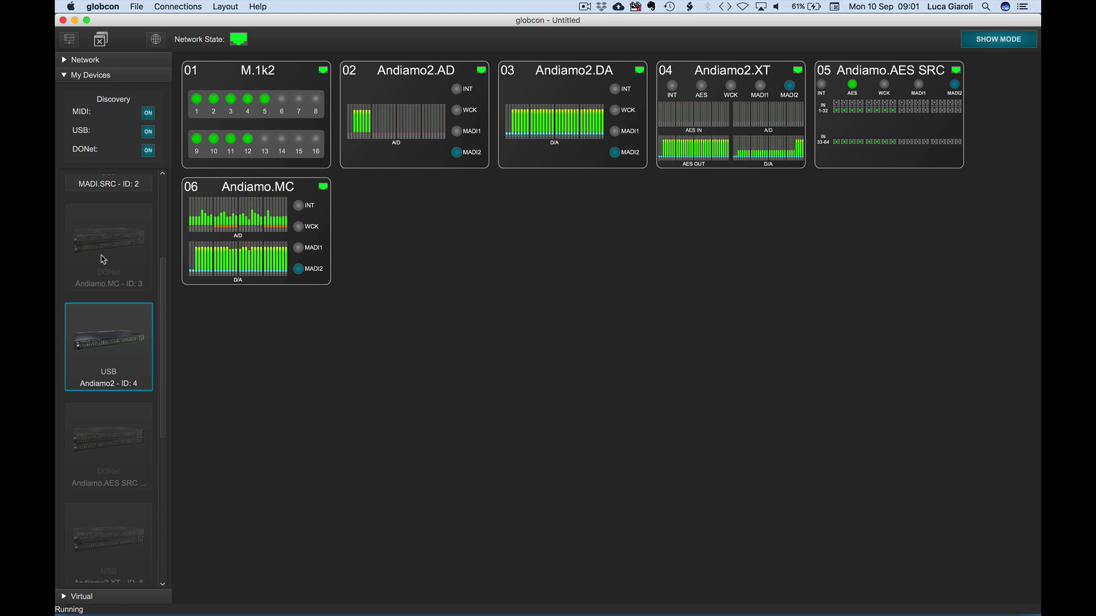
scroll(103, 259, "up", 5)
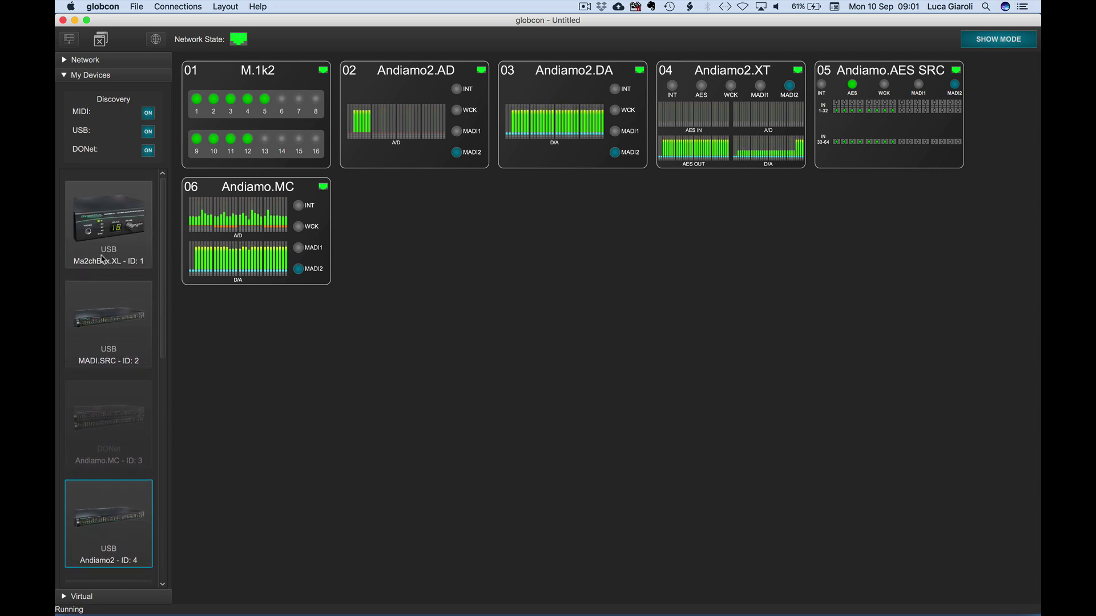
left_click(103, 219)
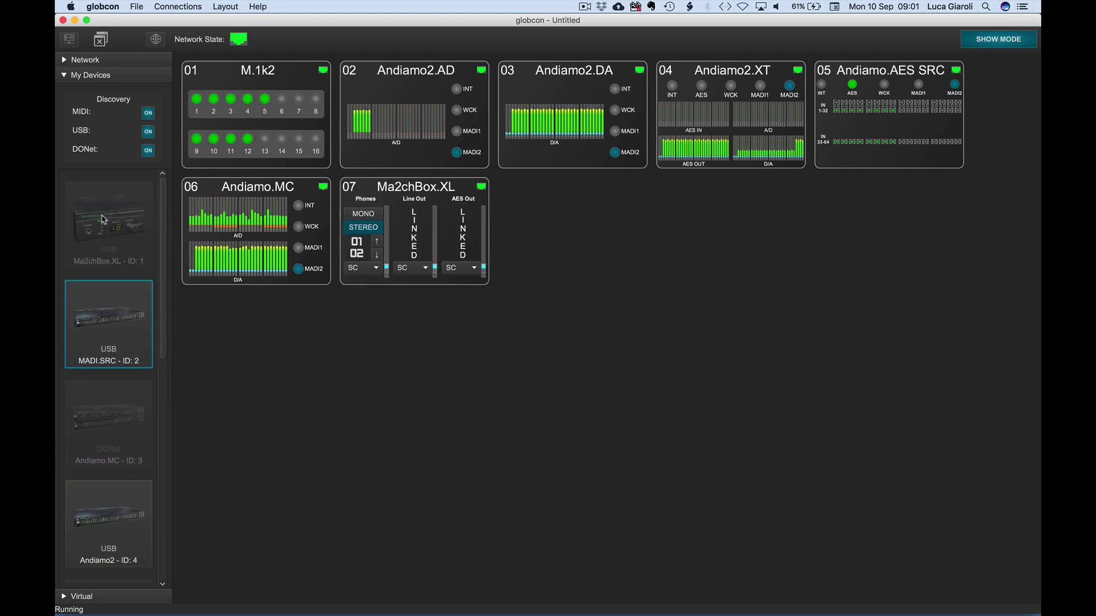
left_click(120, 338)
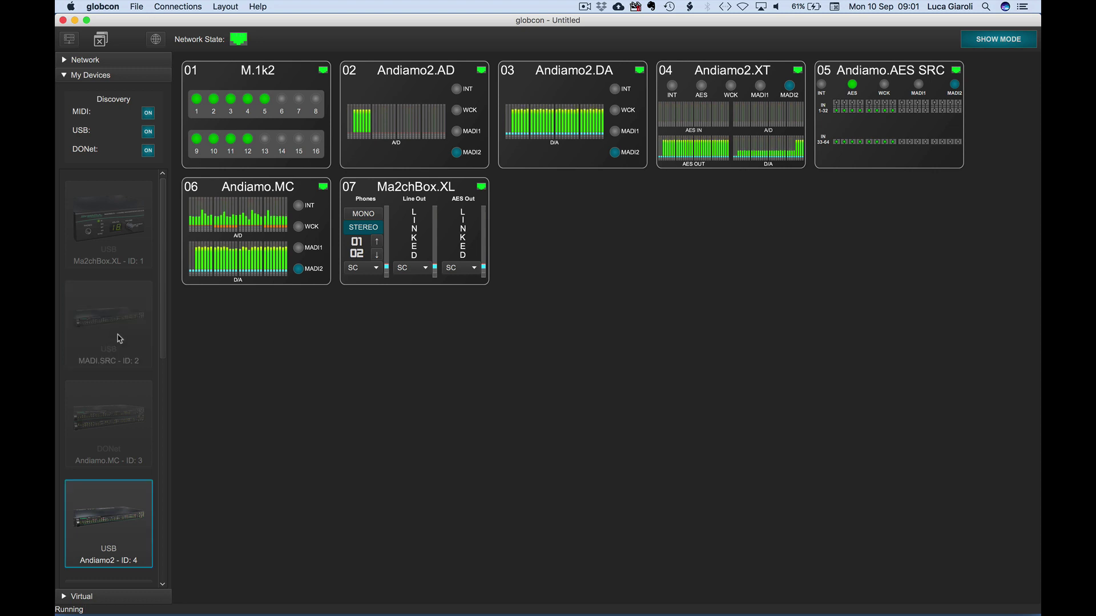
scroll(112, 389, "down", 4)
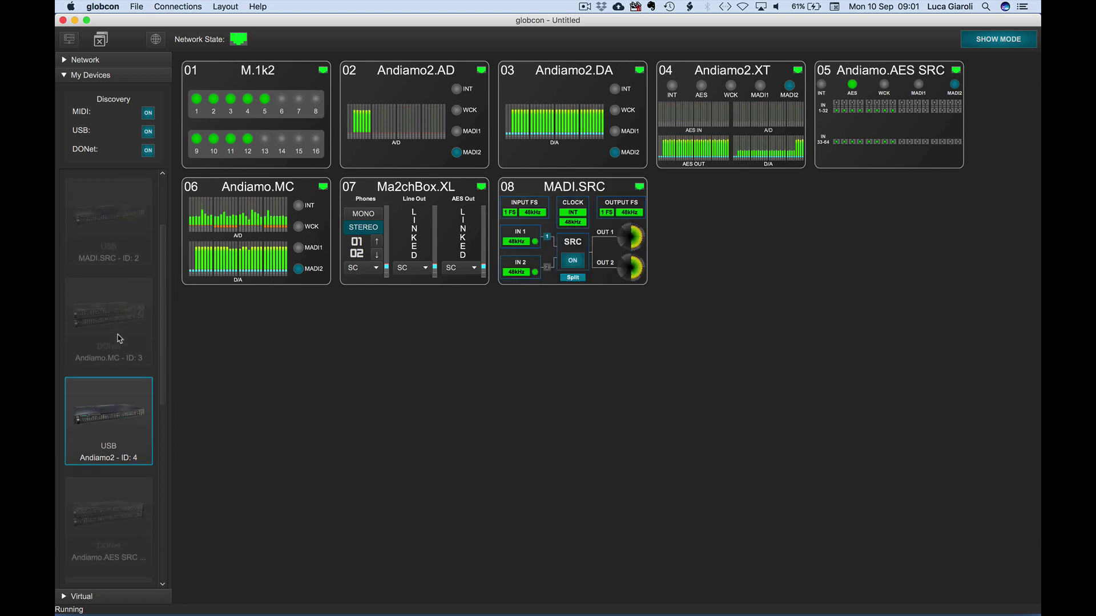
left_click(104, 430)
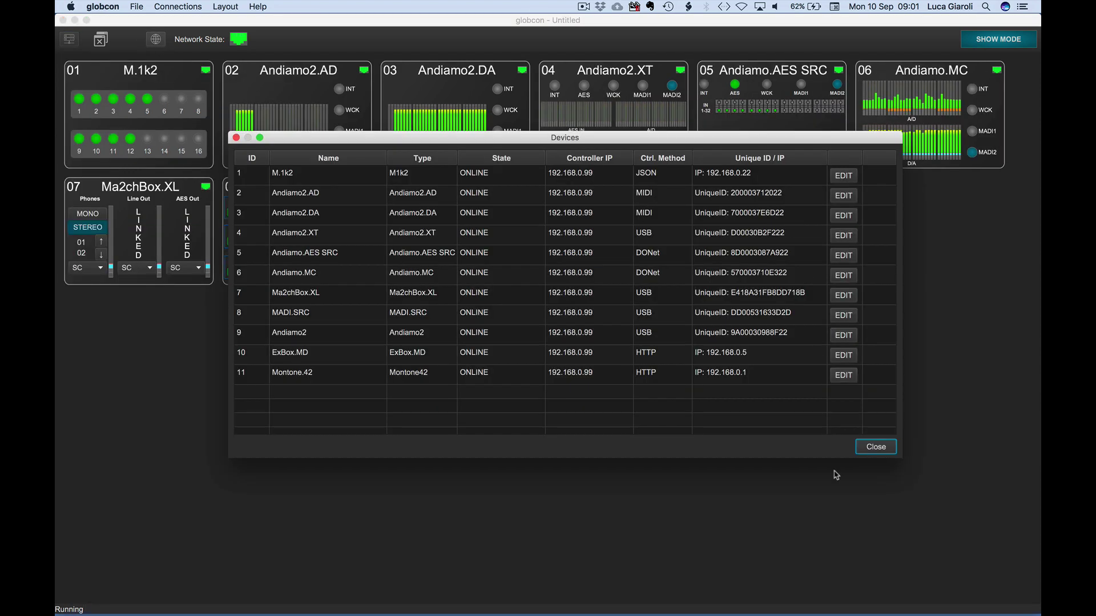
- Review the states and control methods in the Devices list, close it, and check the connection indicators on the device tiles
left_click(69, 39)
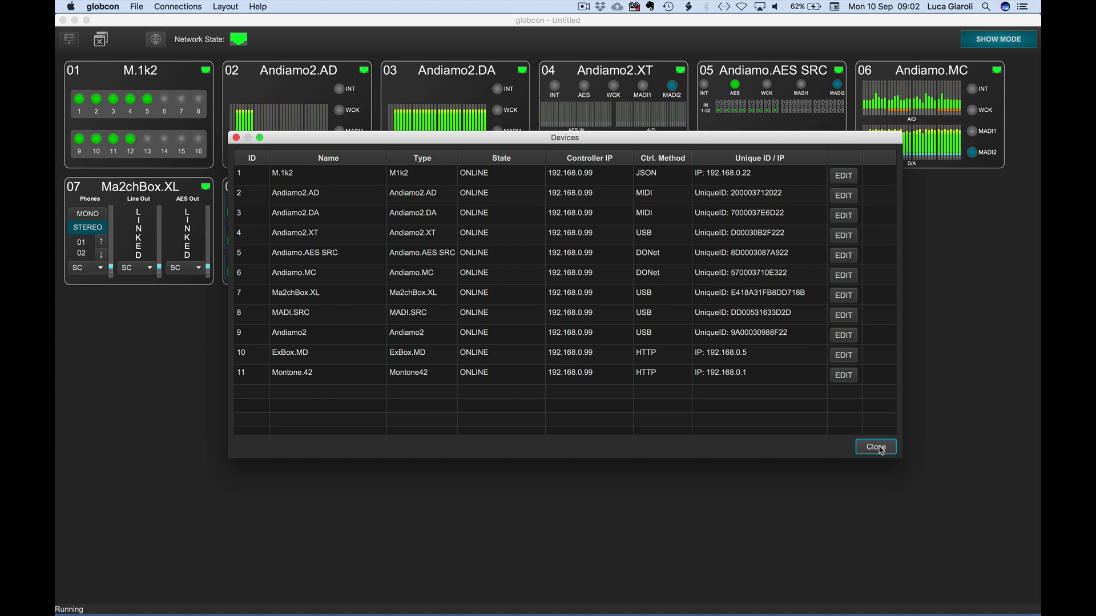
left_click(880, 449)
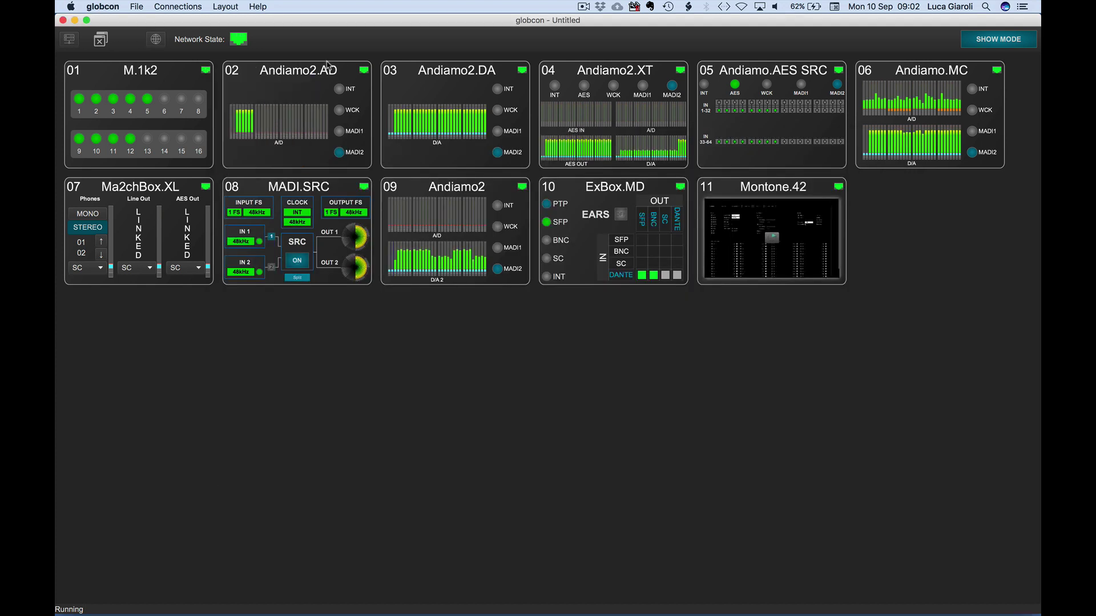
mouse_move(363, 72)
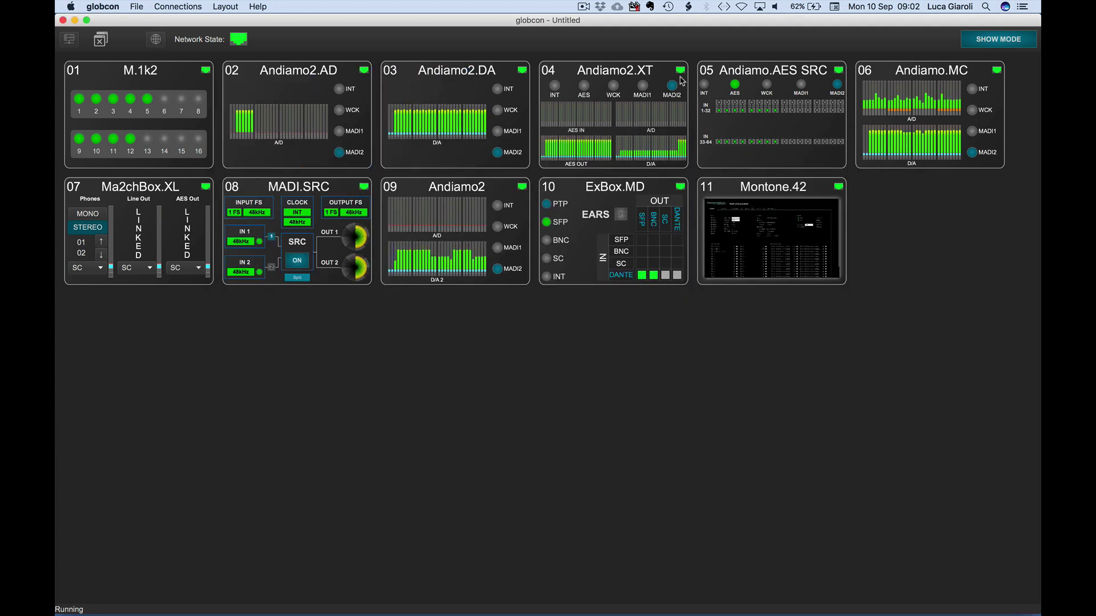
mouse_move(681, 75)
mouse_move(840, 73)
mouse_move(681, 190)
mouse_move(838, 190)
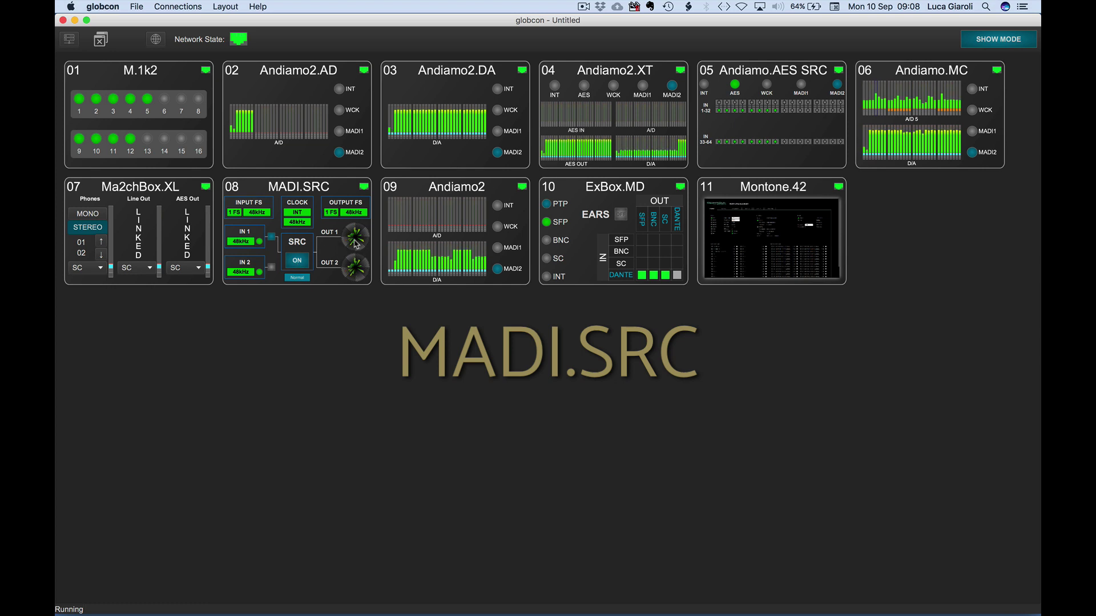
- Enlarge the circular level meters of the MADI.SRC's OUT 1 and OUT 2 in turn, closing each after viewing
left_click(357, 241)
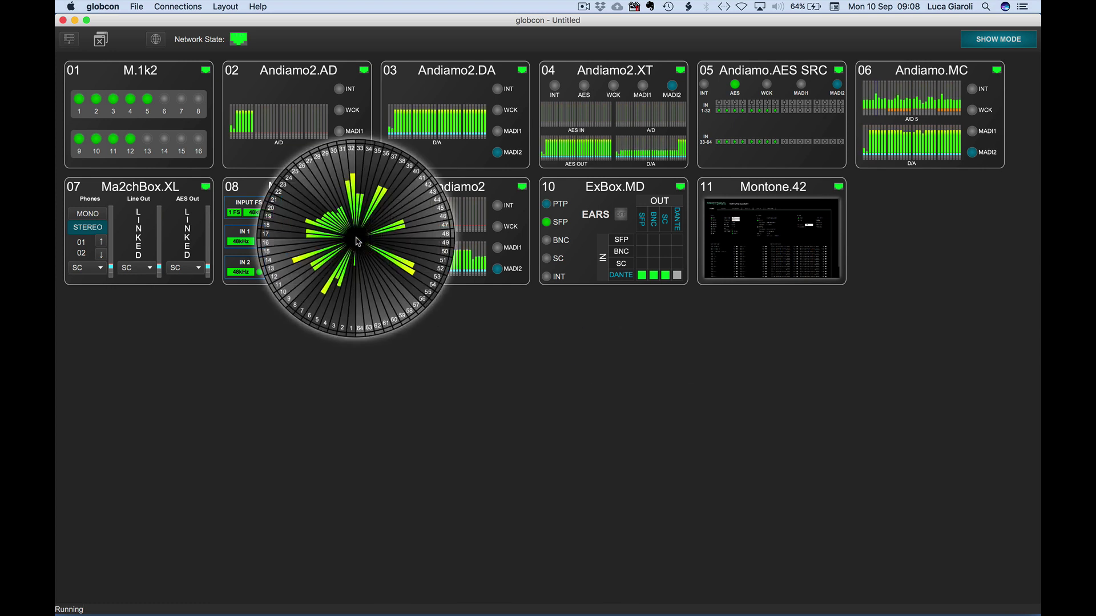
left_click(358, 241)
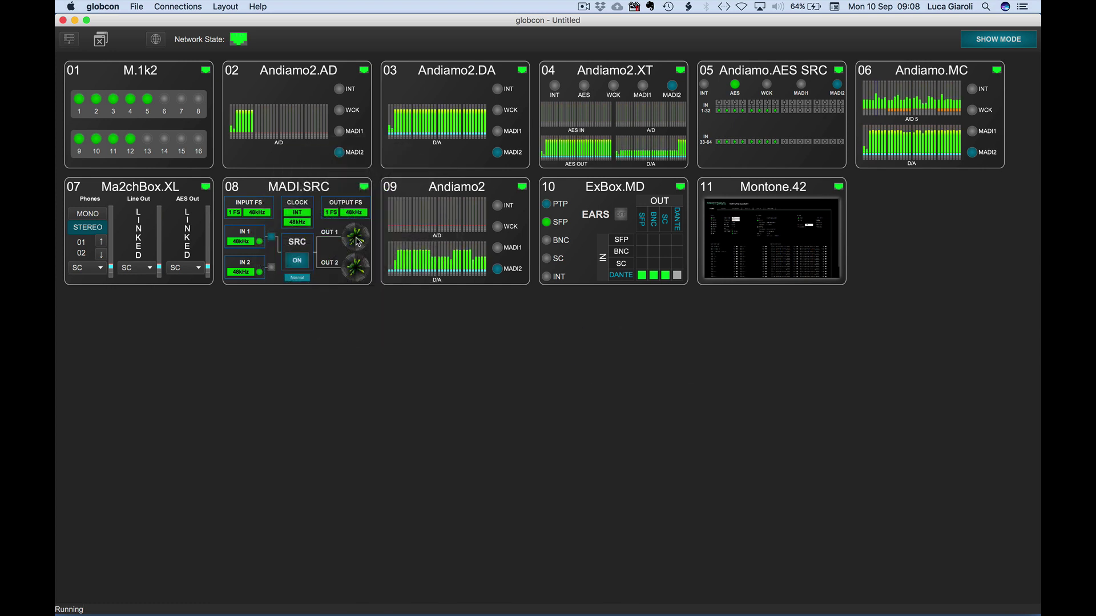
left_click(358, 273)
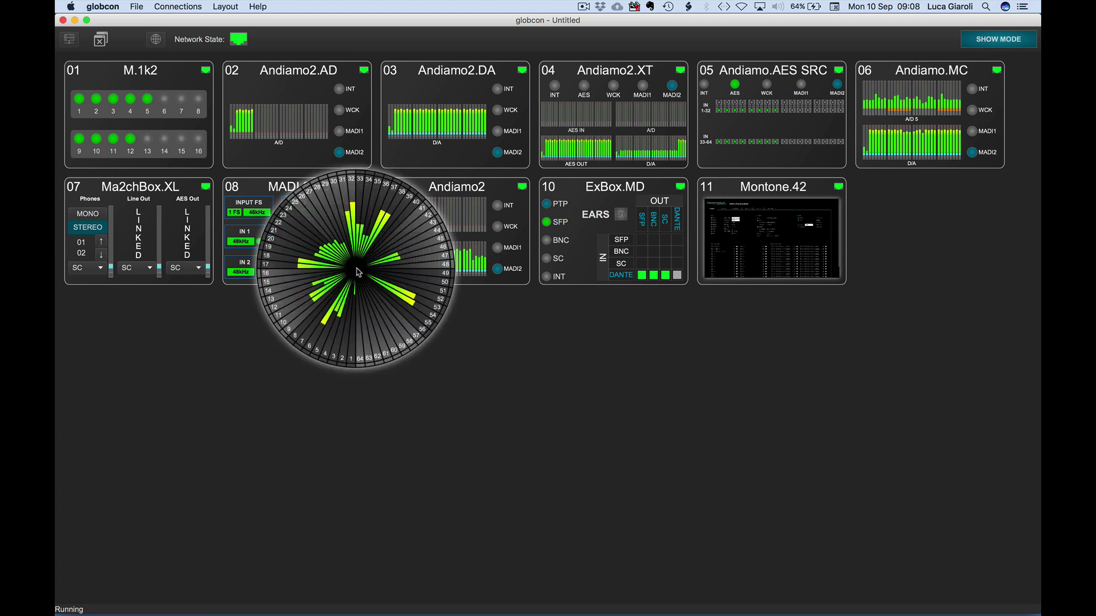
left_click(358, 273)
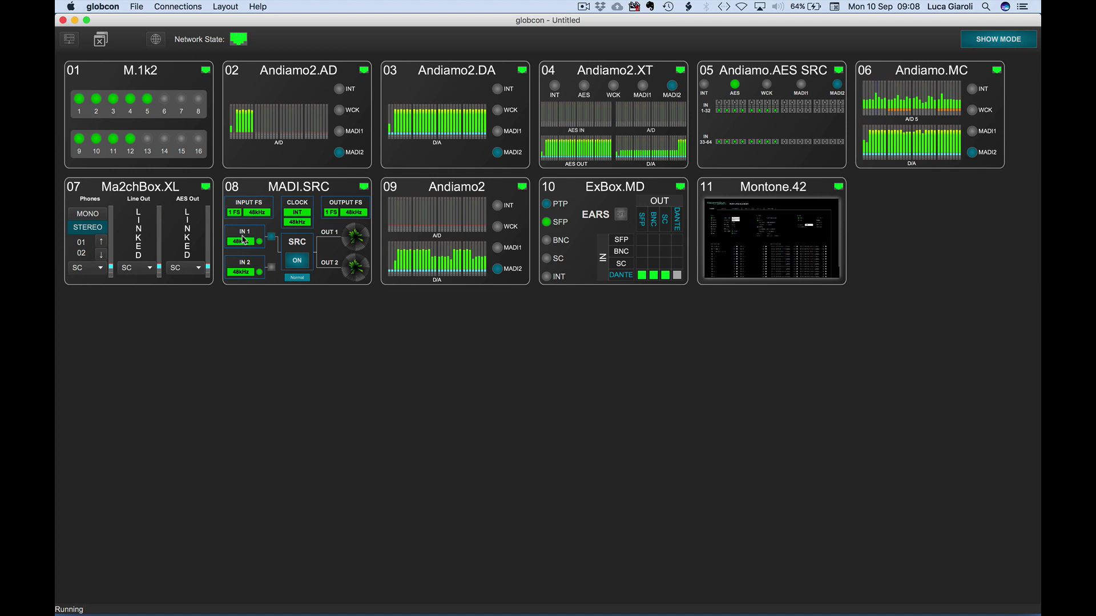
- View the enlarged level meters of the MADI.SRC's IN 1 and IN 2 in turn, and open the MADI.SRC device
left_click(243, 240)
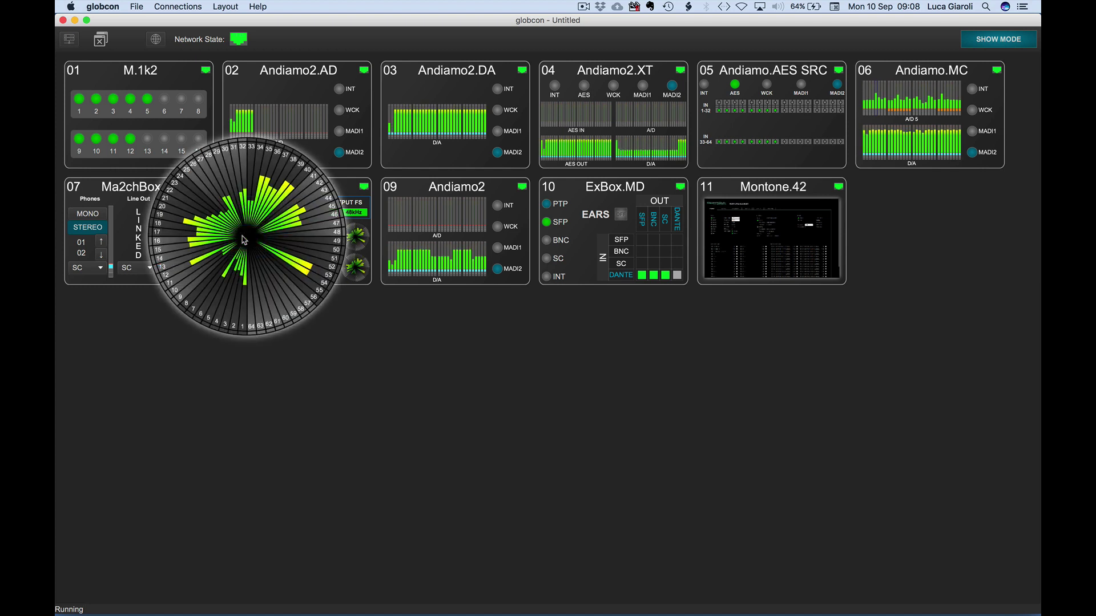
left_click(243, 241)
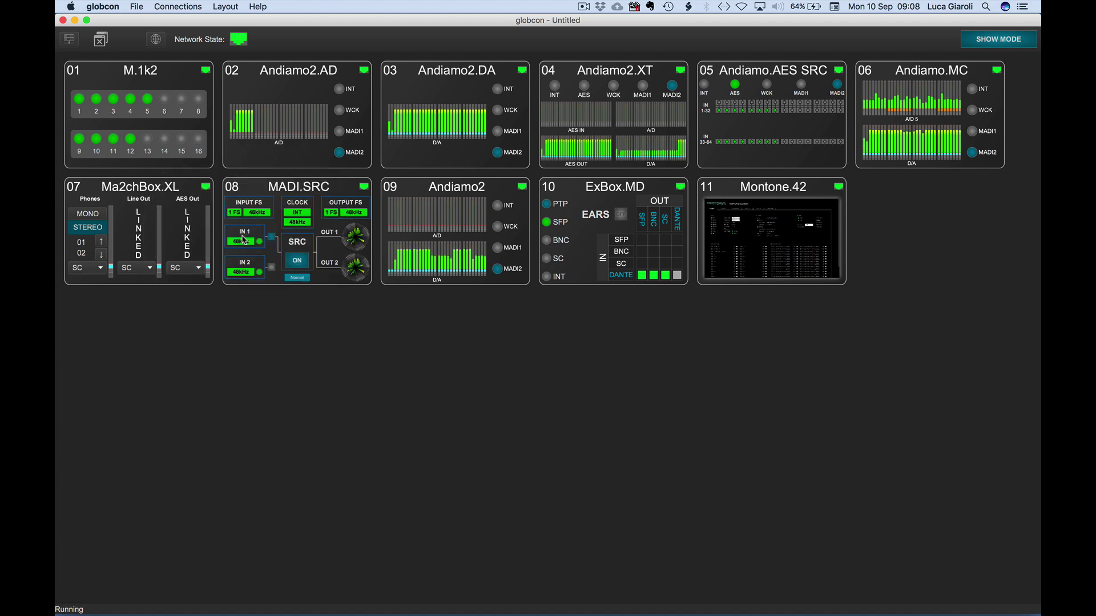
left_click(246, 267)
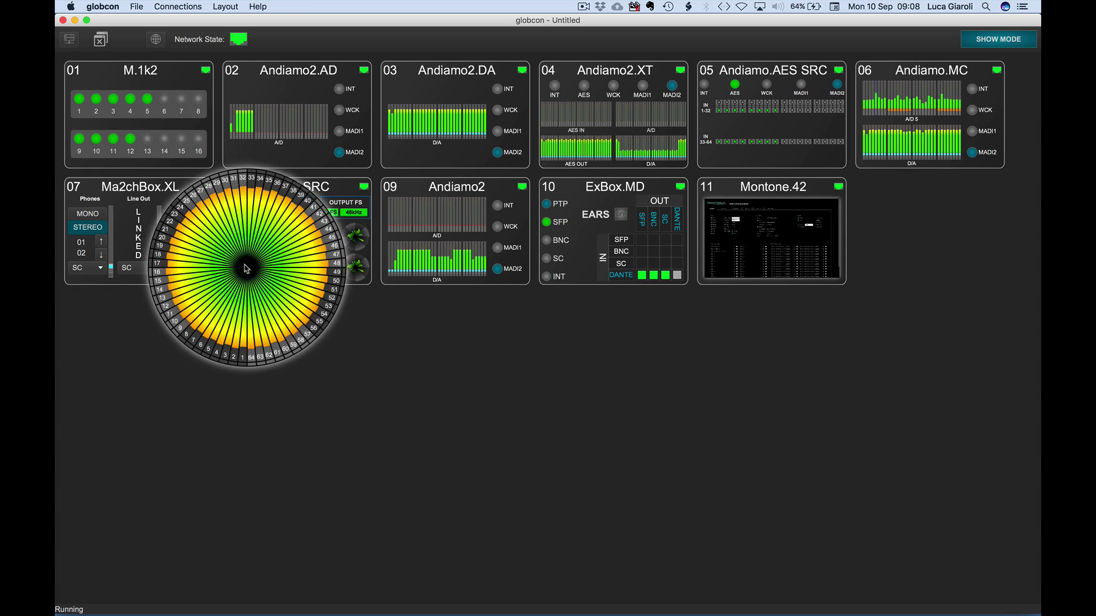
left_click(246, 268)
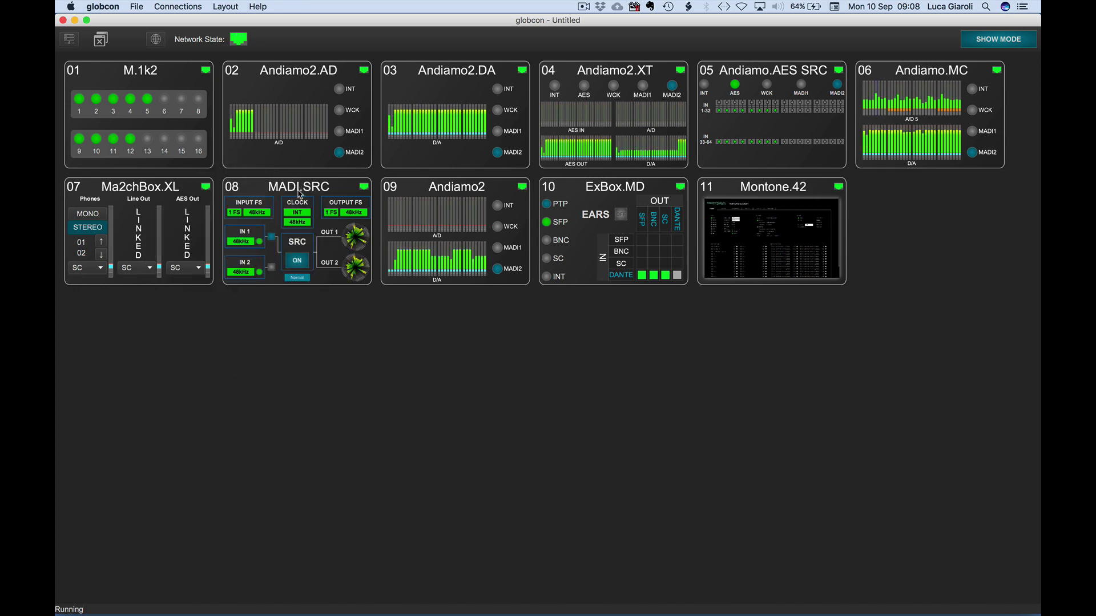
left_click(299, 194)
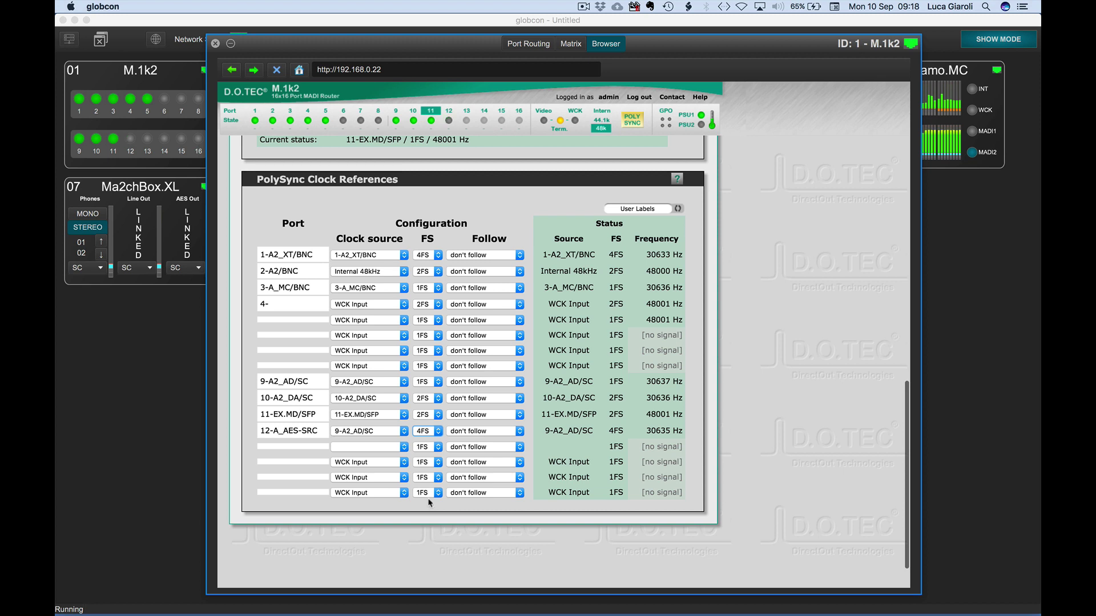
- View the M.1k2's channel matrix for Port1 inputs against the Port2 outputs and the full range of Port3 outputs
left_click(572, 46)
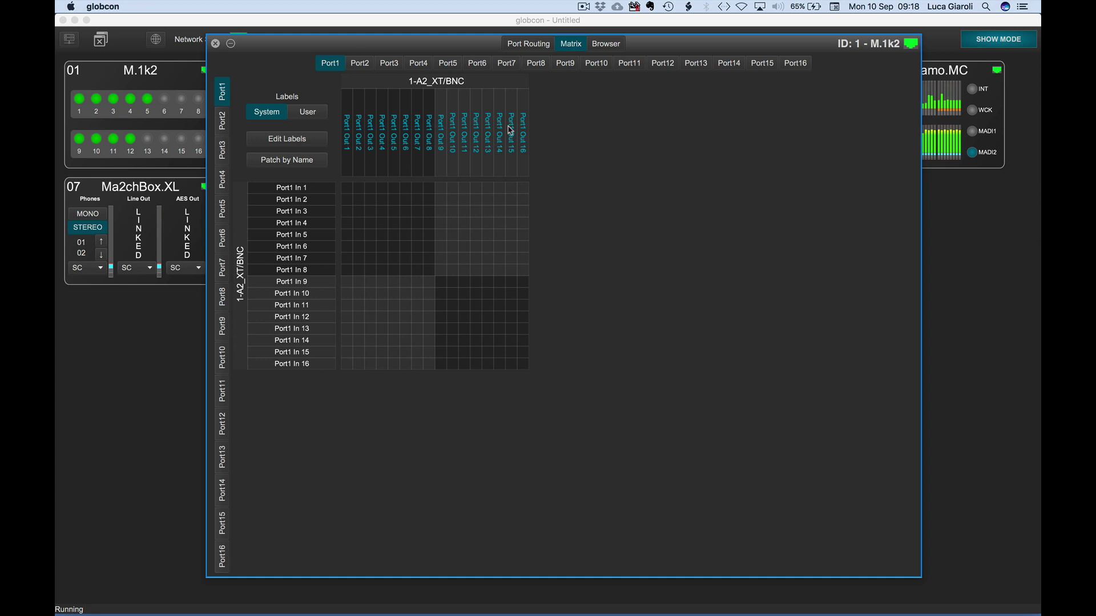
left_click(363, 63)
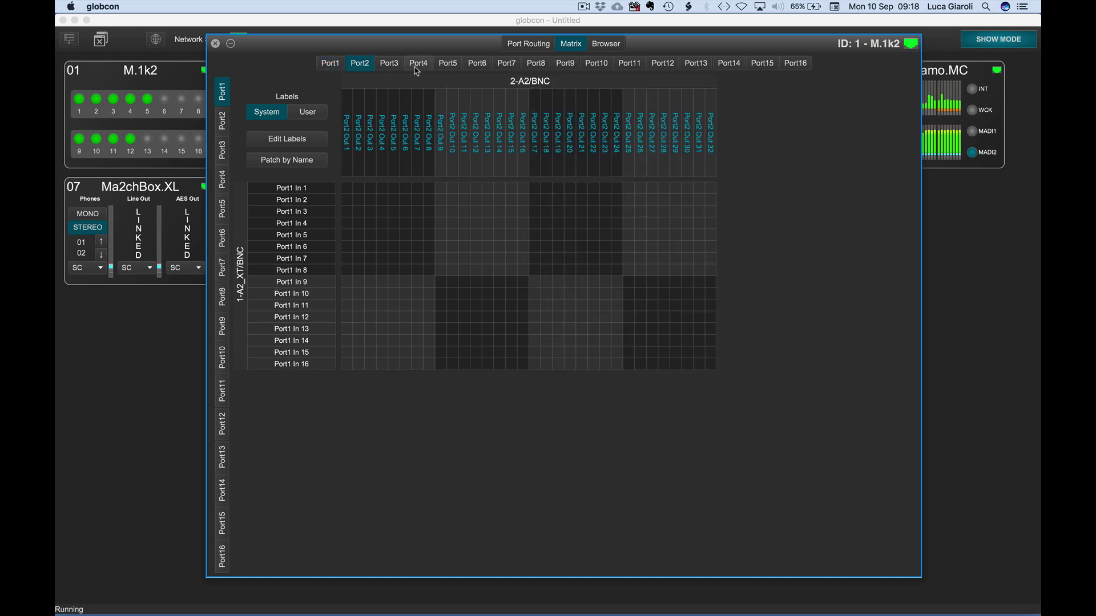
left_click(389, 64)
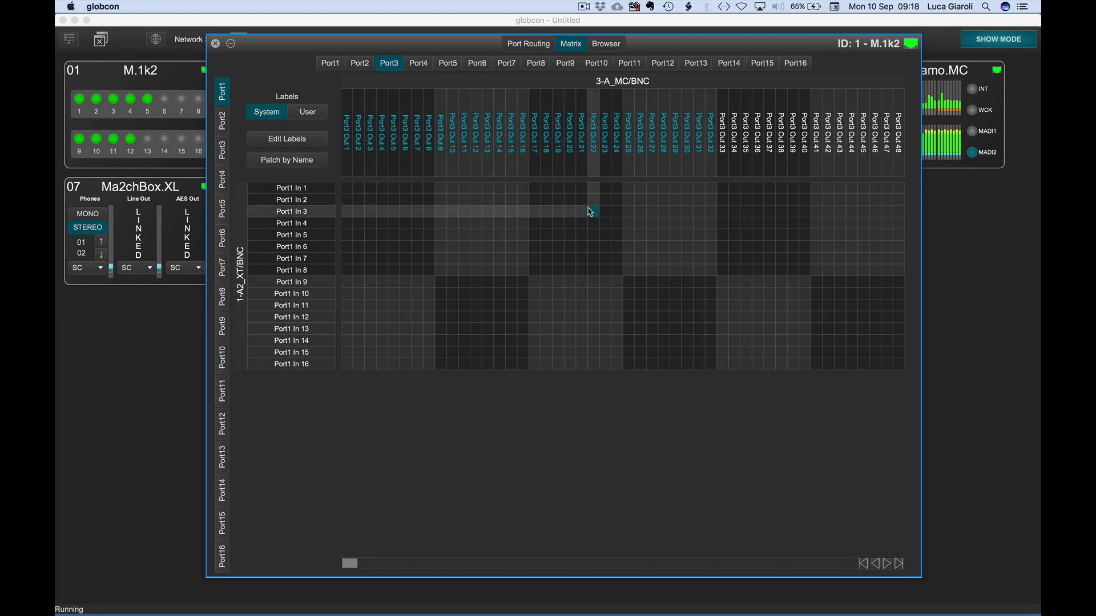
scroll(693, 222, "right", 10)
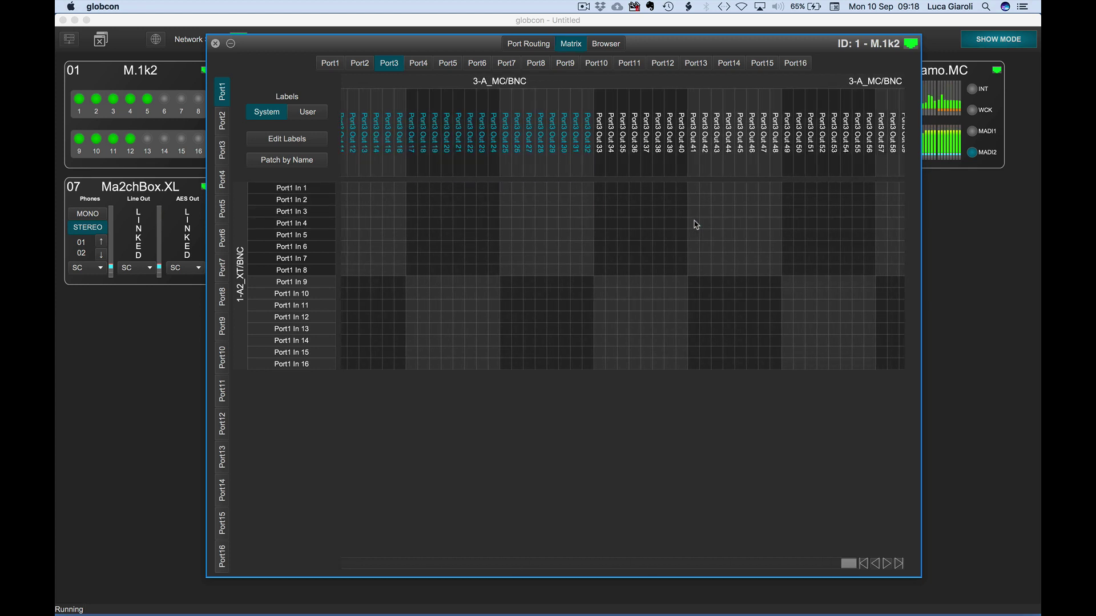
- Close the M.1k2 matrix and view the Andiamo2.XT's routing matrix of analog inputs against MADI1 outputs
key("super+w")
left_click(597, 92)
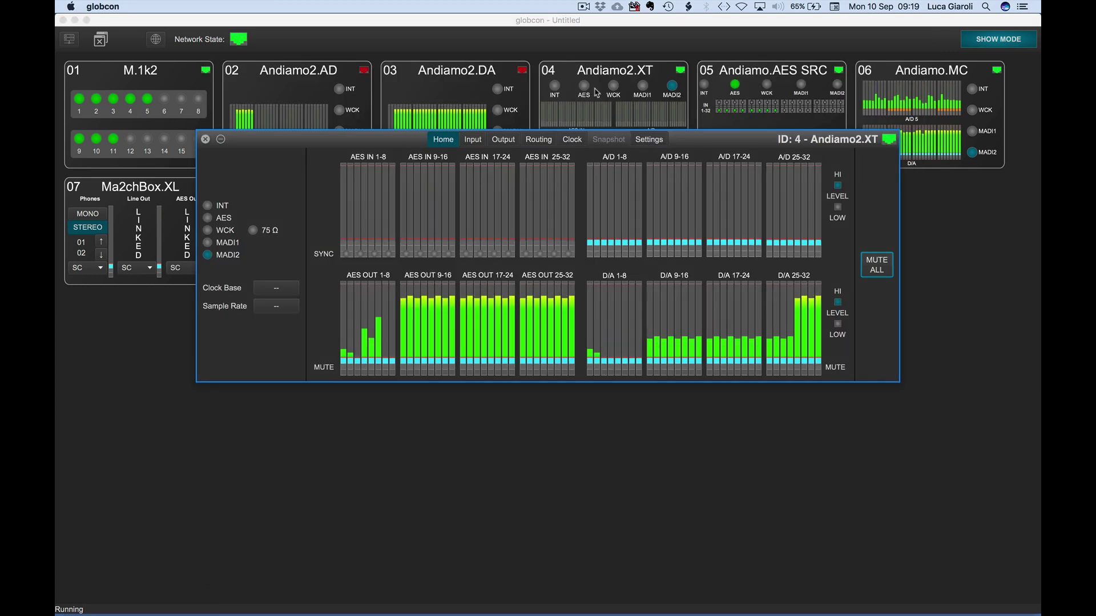
left_click(572, 139)
left_click(545, 142)
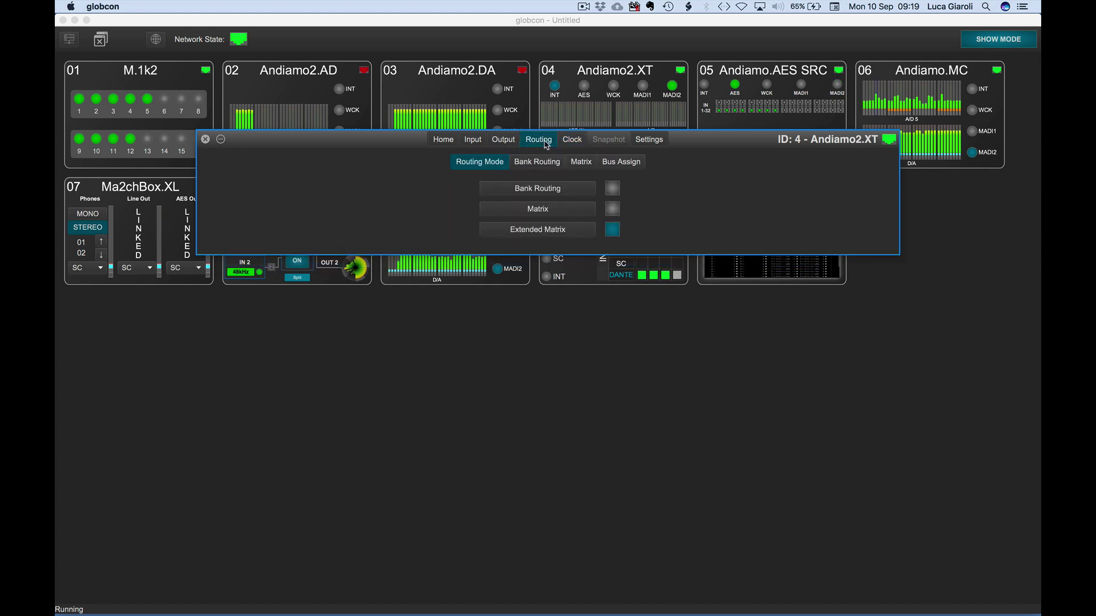
left_click(581, 161)
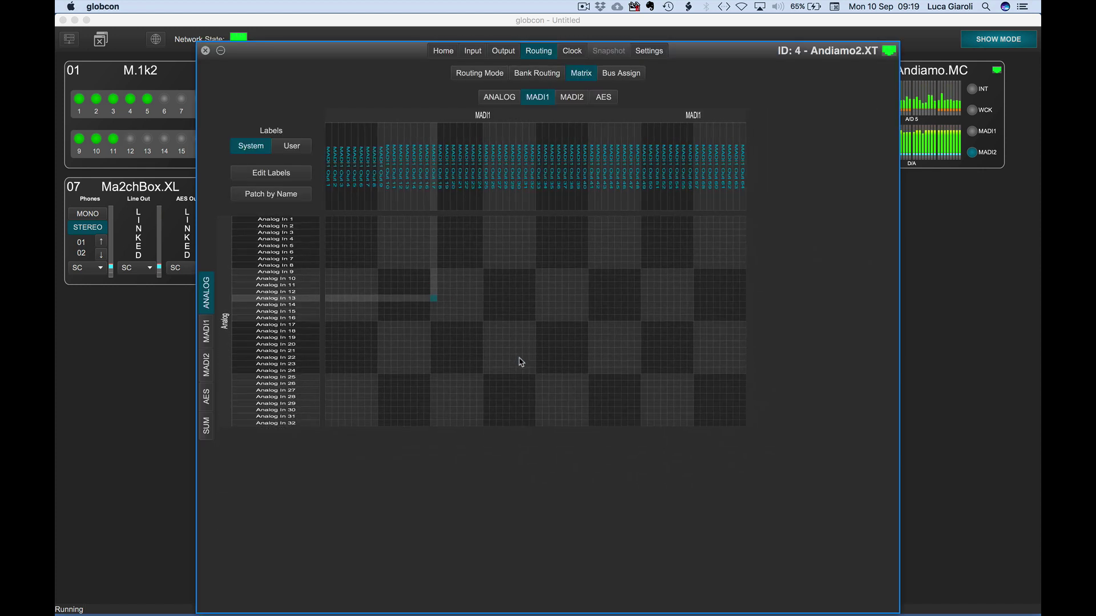
- Set the Andiamo2.XT's INT clock range to 2 FS and finally to 4 FS, checking the routing after each change
left_click(649, 50)
left_click(572, 140)
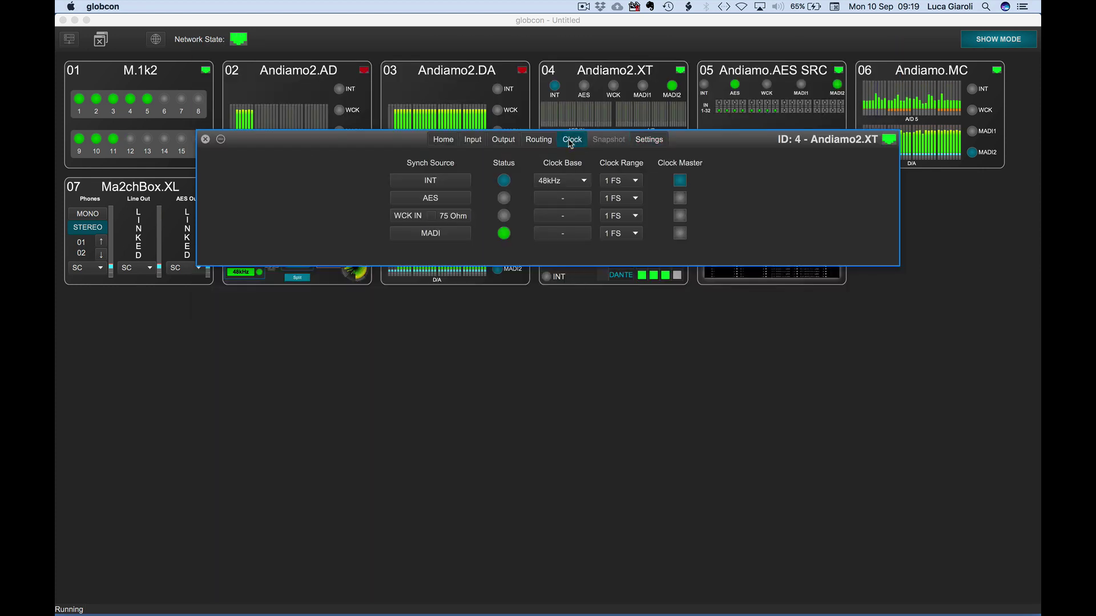
left_click(621, 180)
left_click(614, 211)
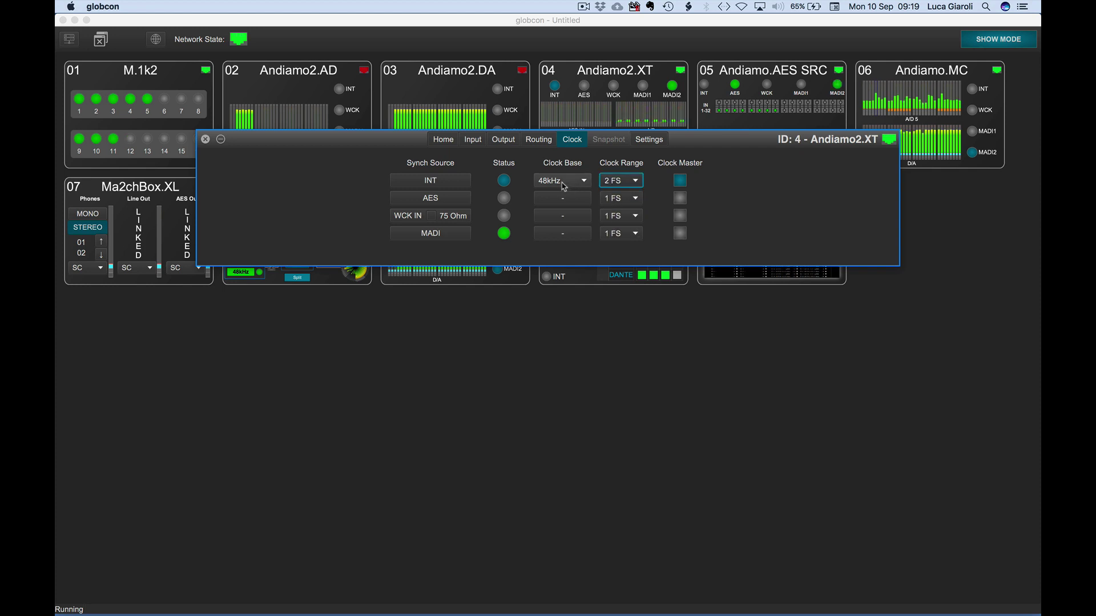
left_click(538, 141)
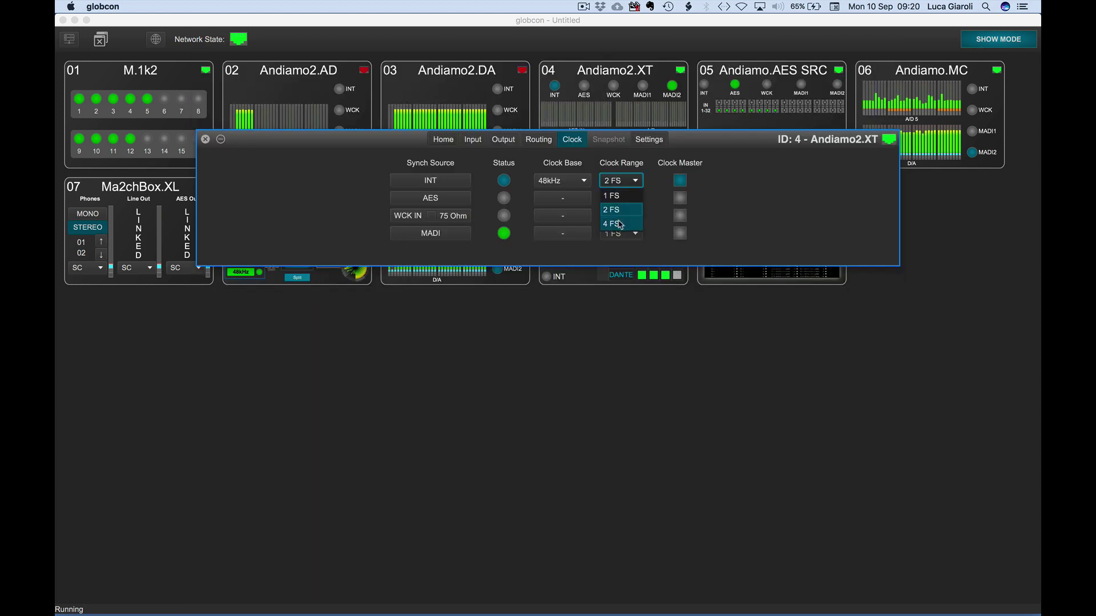
left_click(616, 225)
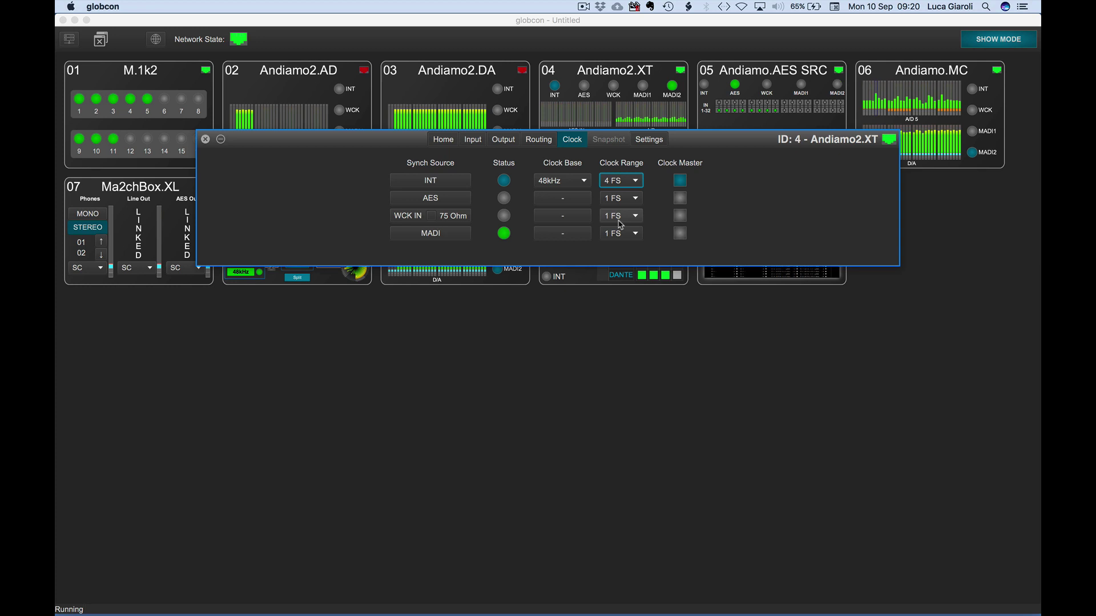
left_click(536, 144)
left_click(406, 259)
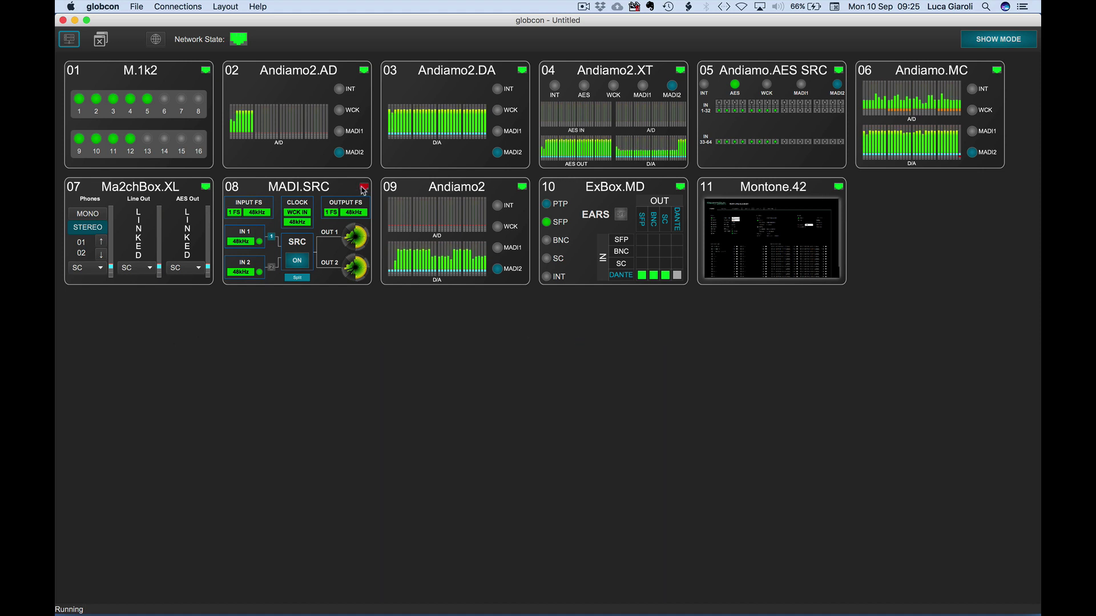
- Browse the My Devices list up to its first entry and check the MADI.SRC and network state indicators
mouse_move(364, 190)
left_click(69, 39)
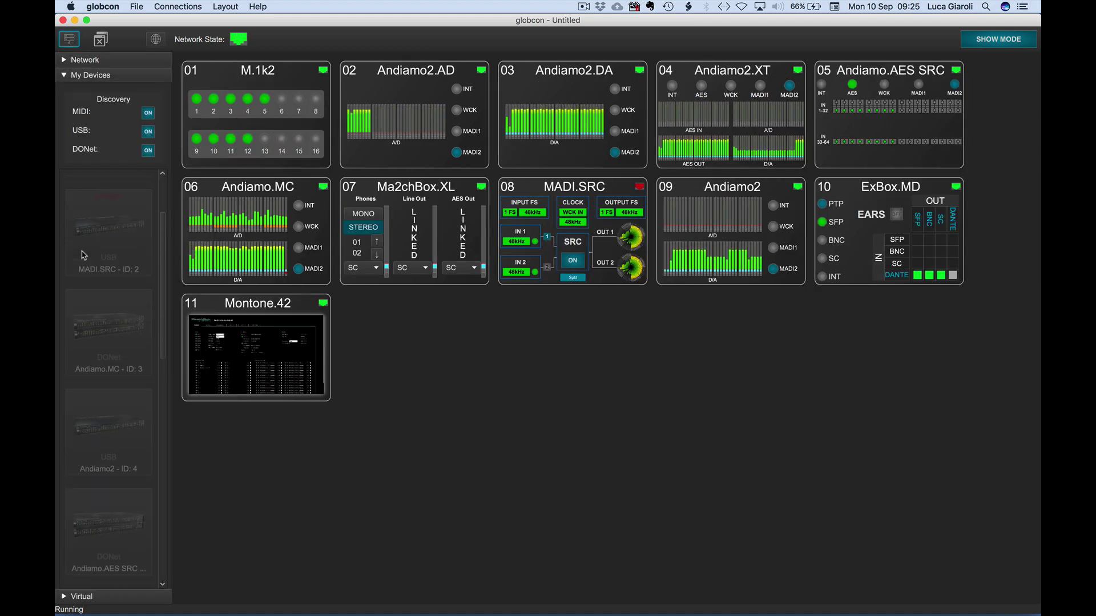
scroll(86, 239, "up", 2)
scroll(85, 230, "up", 3)
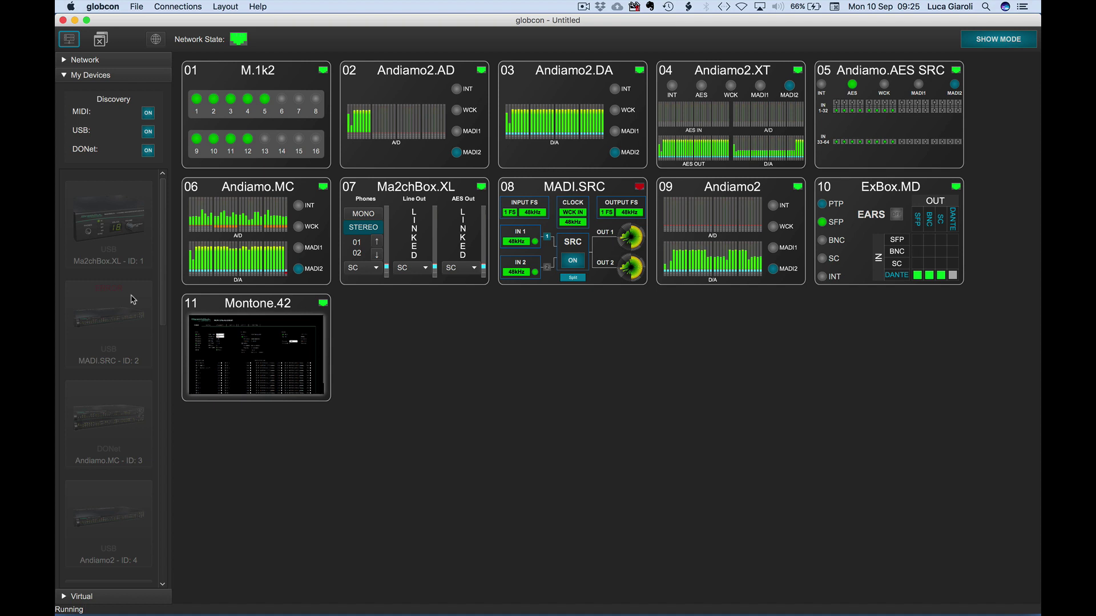
mouse_move(242, 41)
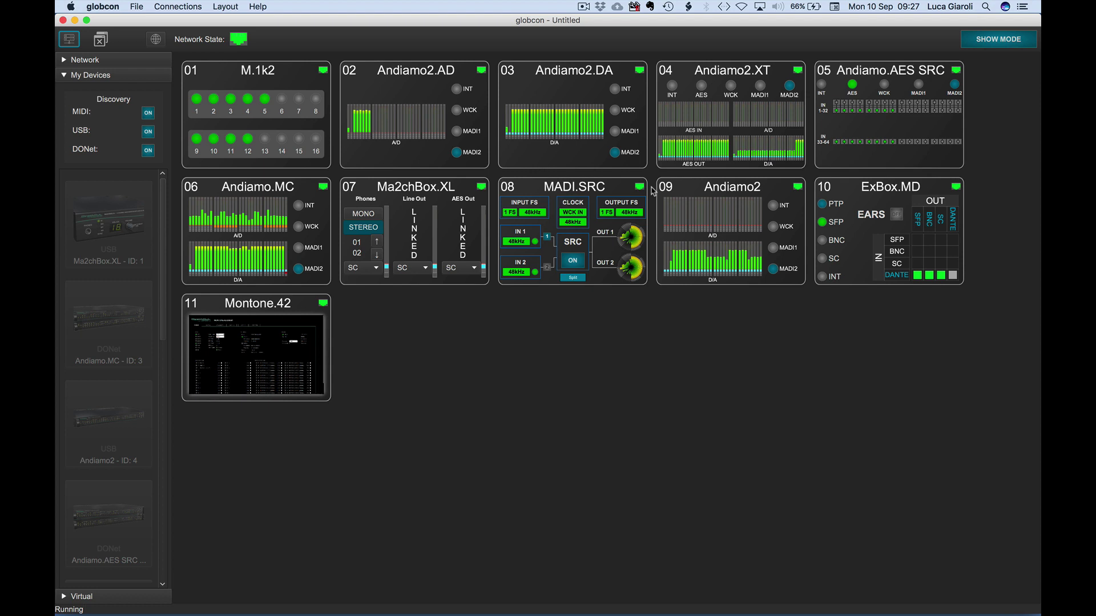
mouse_move(639, 188)
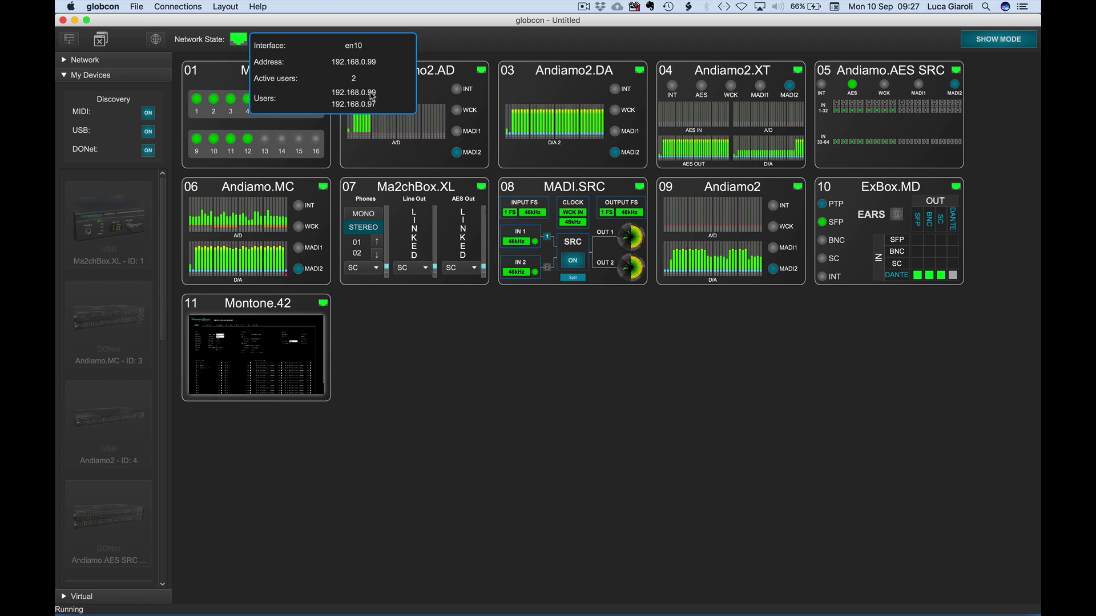
- Collapse My Devices, view the devices listed under Network, and collapse that list
left_click(63, 75)
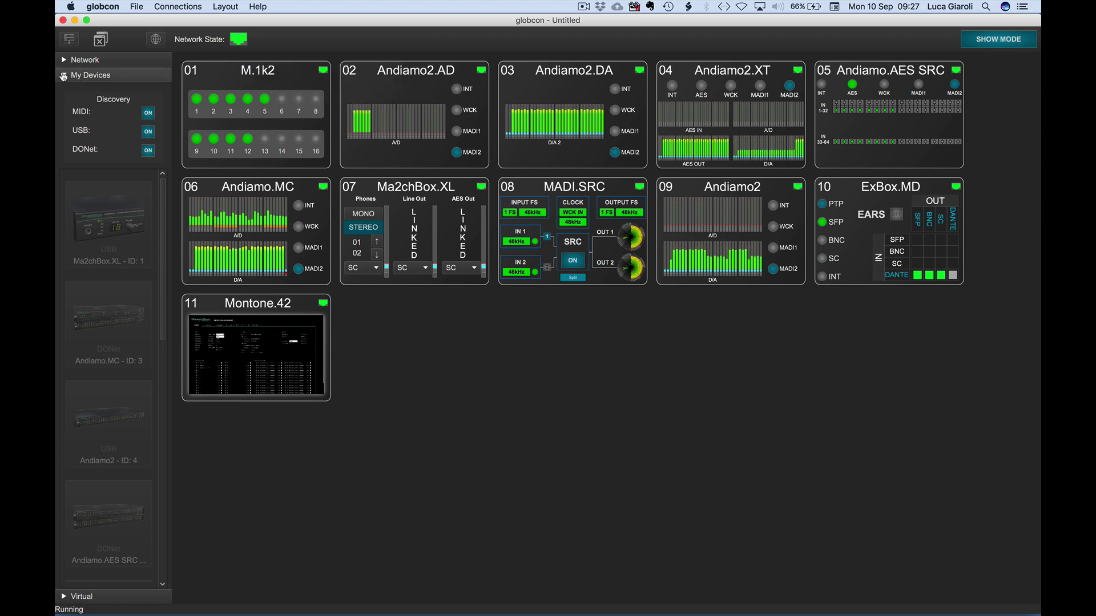
left_click(63, 60)
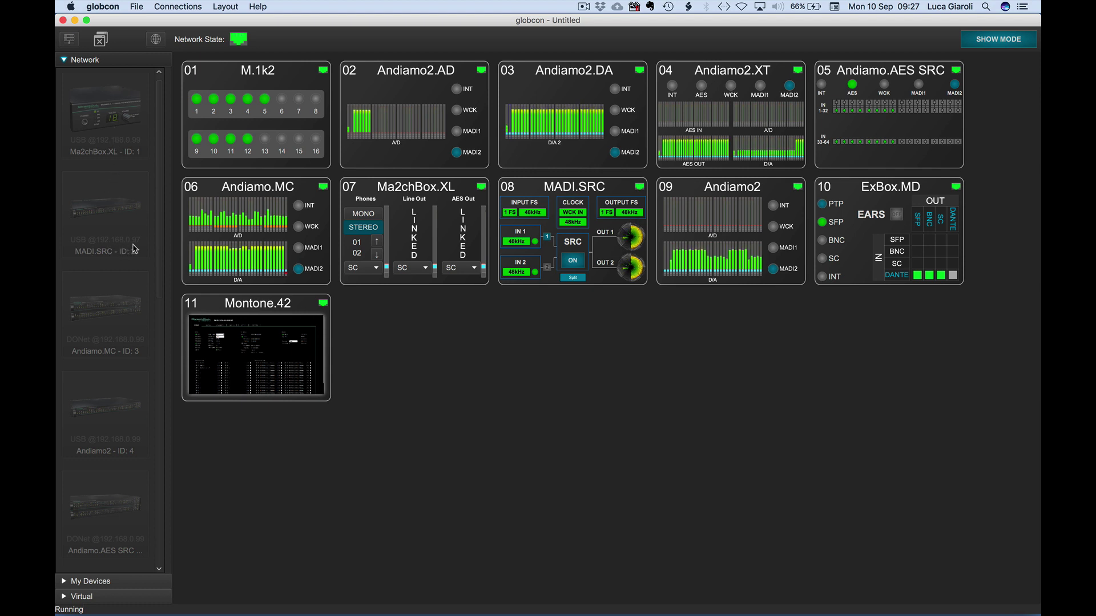
left_click(66, 63)
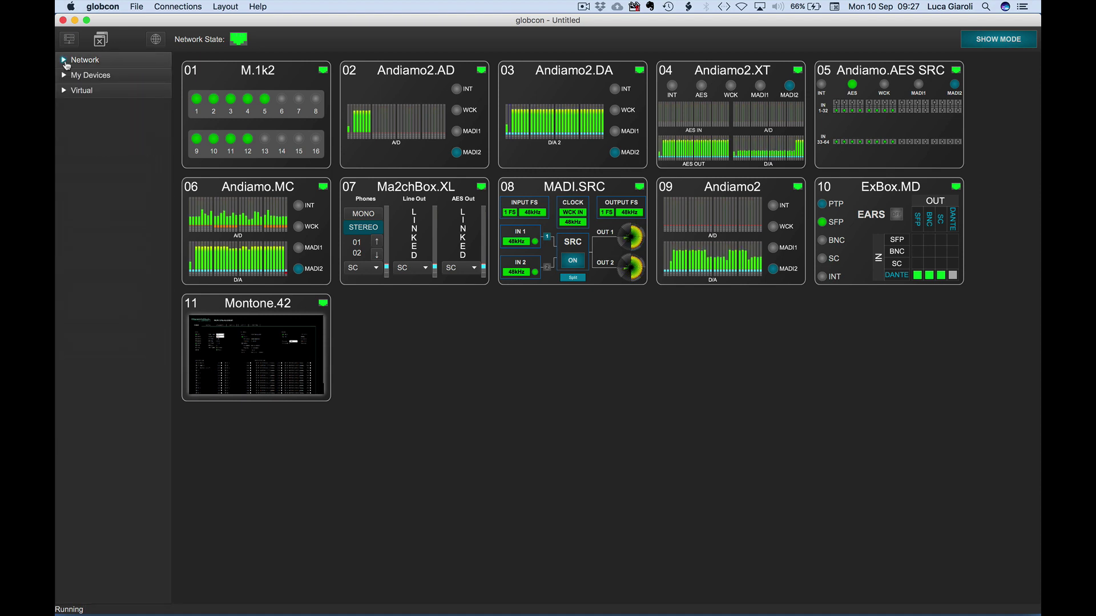
- Expand My Devices and look down through its locally connected devices and their connection types
left_click(64, 76)
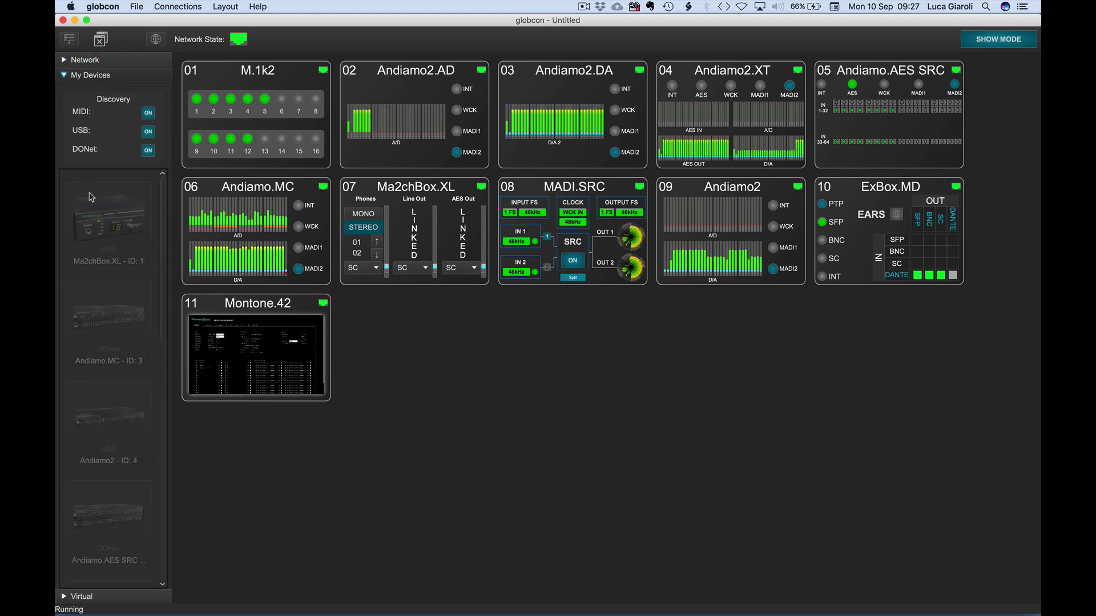
scroll(96, 227, "down", 1)
scroll(96, 225, "down", 5)
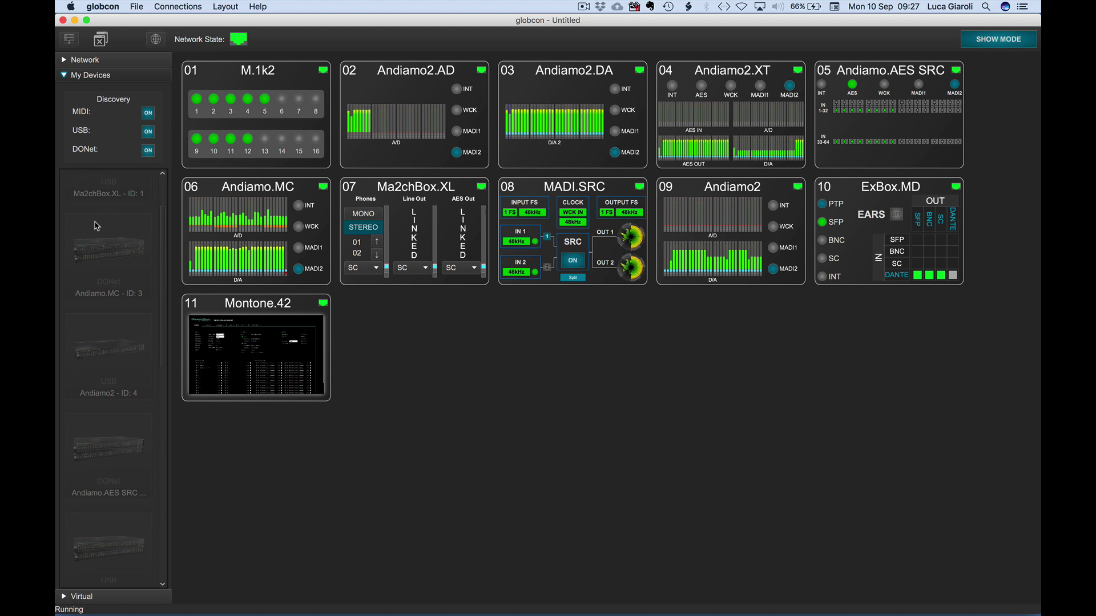
scroll(97, 226, "down", 7)
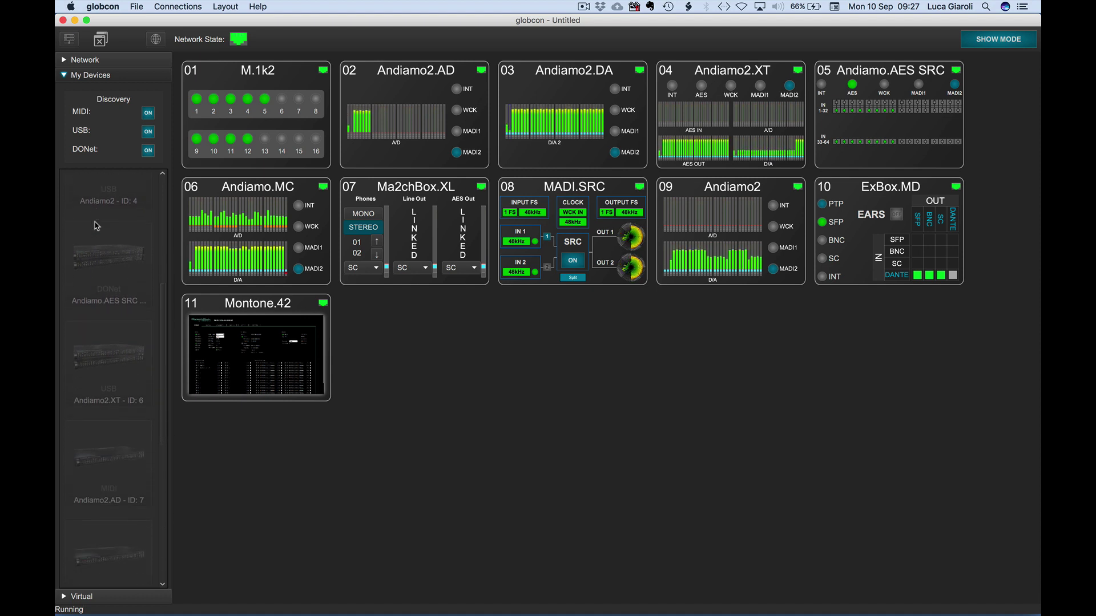
scroll(97, 225, "down", 7)
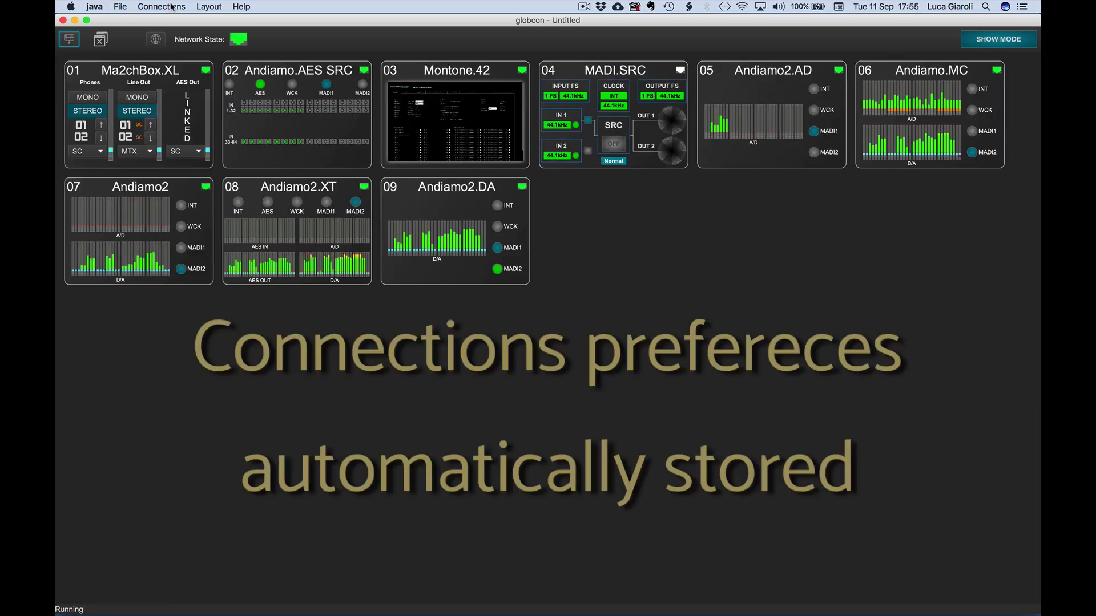
- Request a network interface change in the globcon connection preferences, confirming the shutdown, and relaunch globcon
left_click(168, 6)
left_click(182, 20)
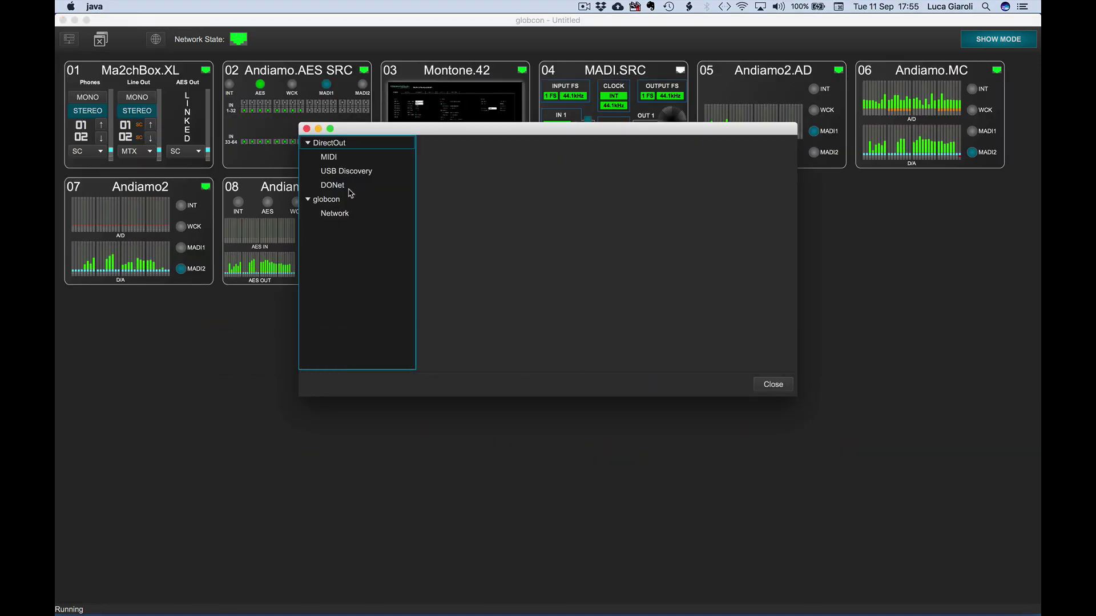
left_click(335, 213)
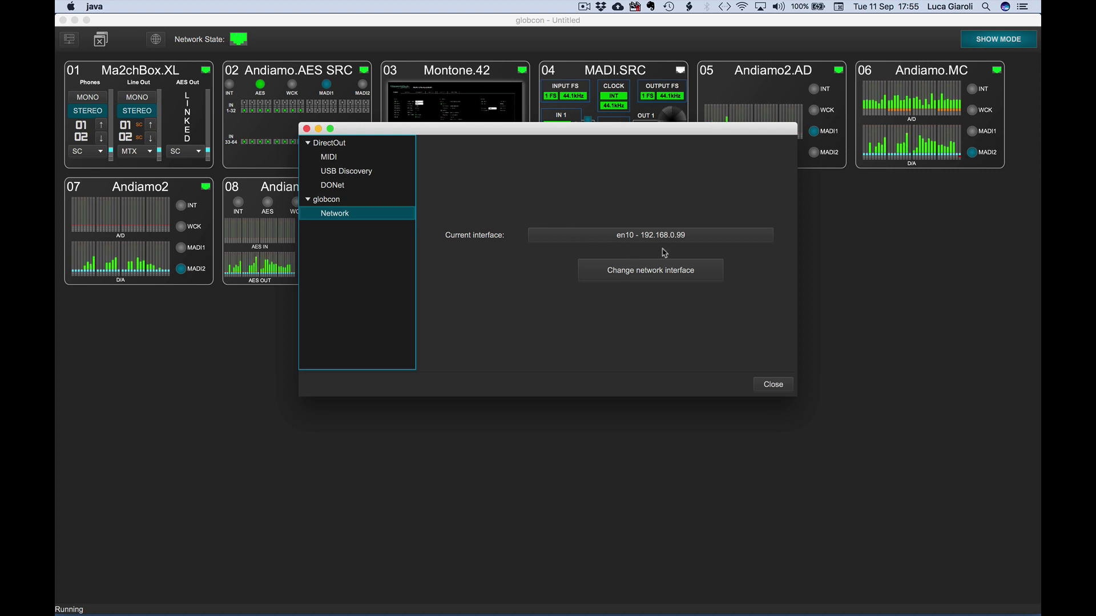
left_click(662, 272)
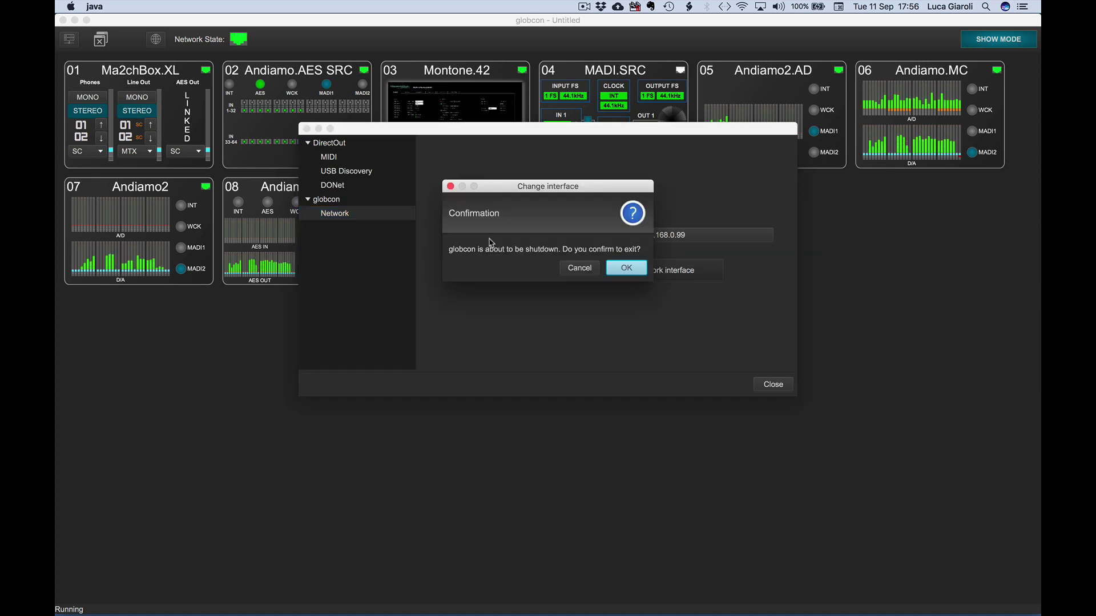
left_click(623, 268)
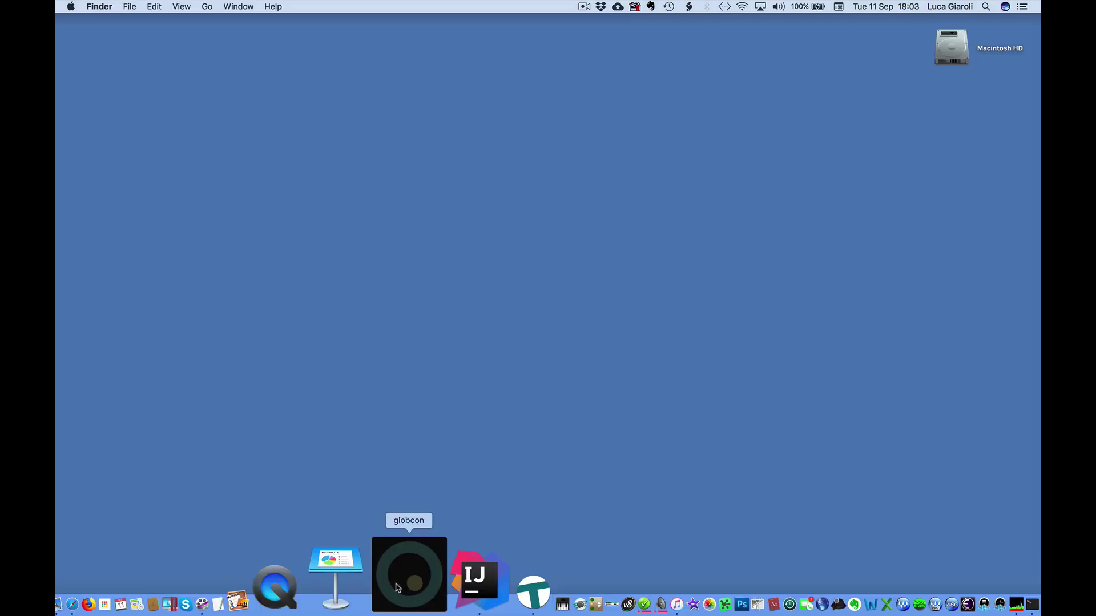
left_click(400, 585)
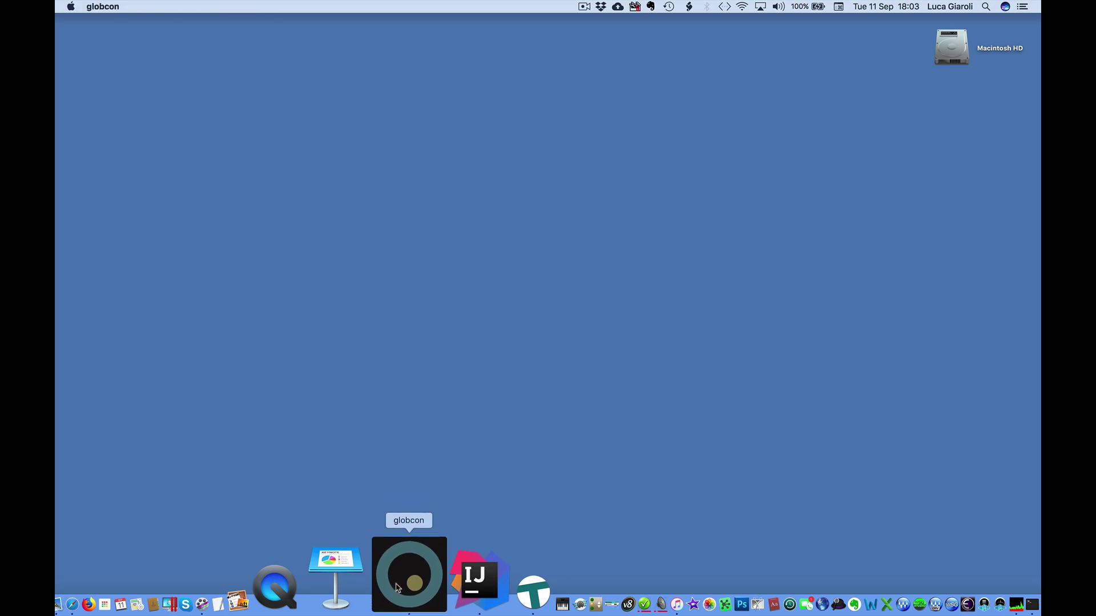